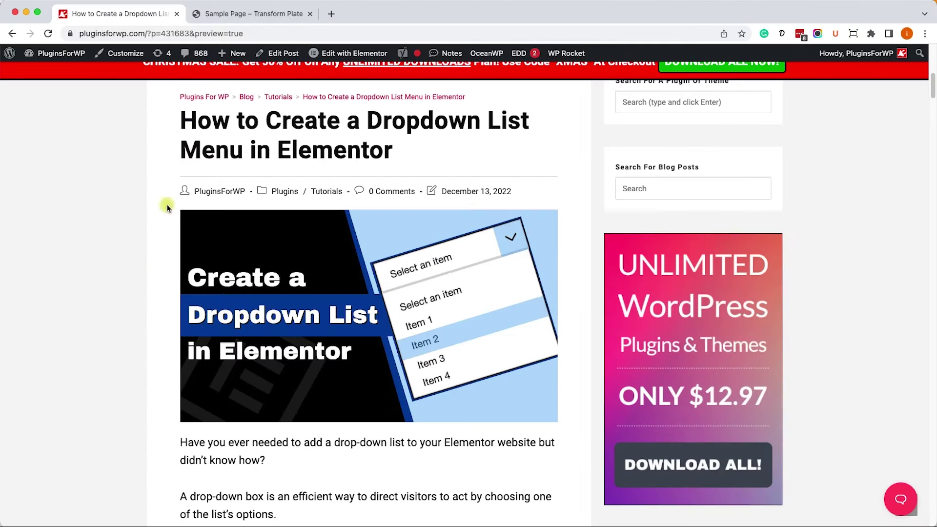
- On the sample page, open the favorite plugin dropdown, keep the placeholder, and scroll through the sections
left_click(220, 21)
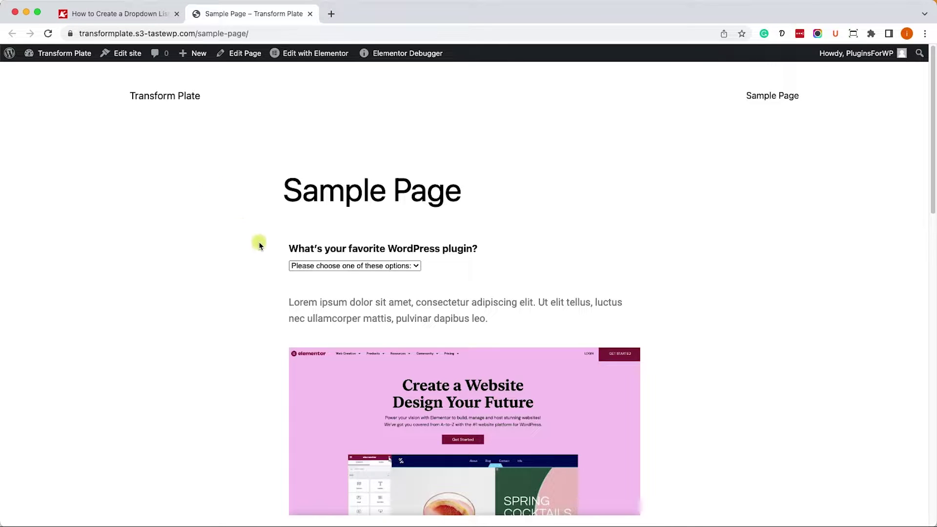
left_click(374, 265)
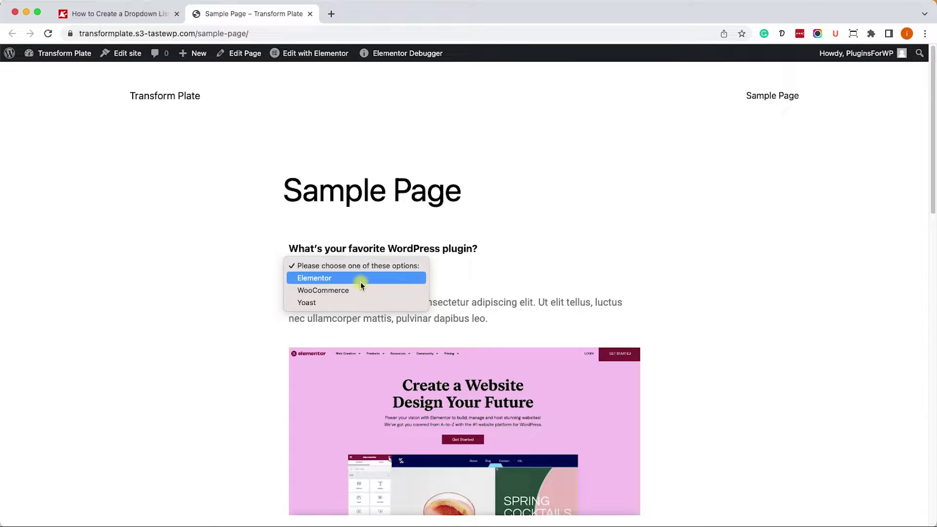
left_click(214, 299)
scroll(326, 354, "down", 5)
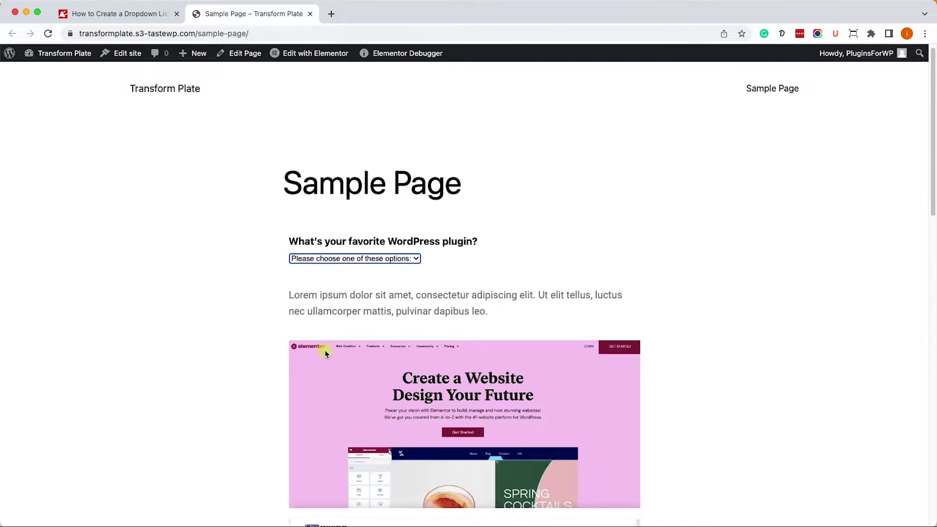
scroll(326, 354, "down", 10)
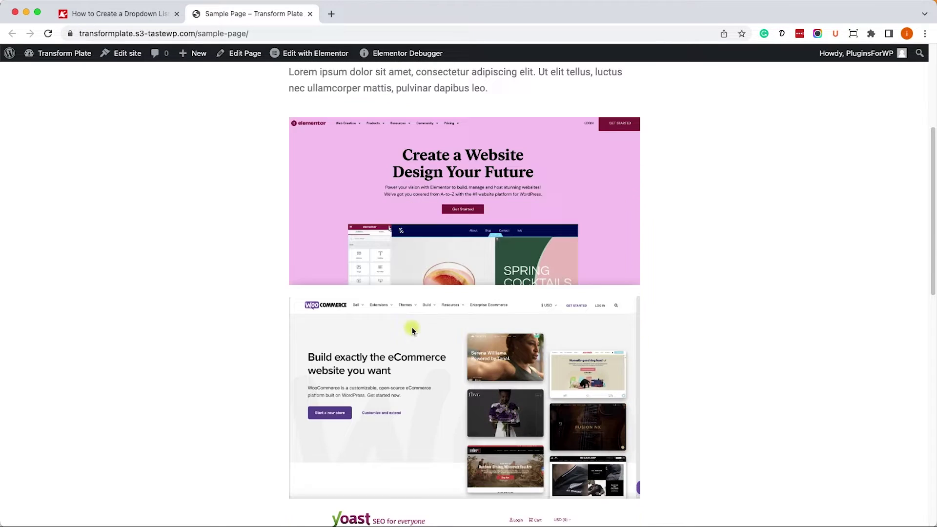
scroll(428, 412, "down", 4)
scroll(428, 415, "up", 15)
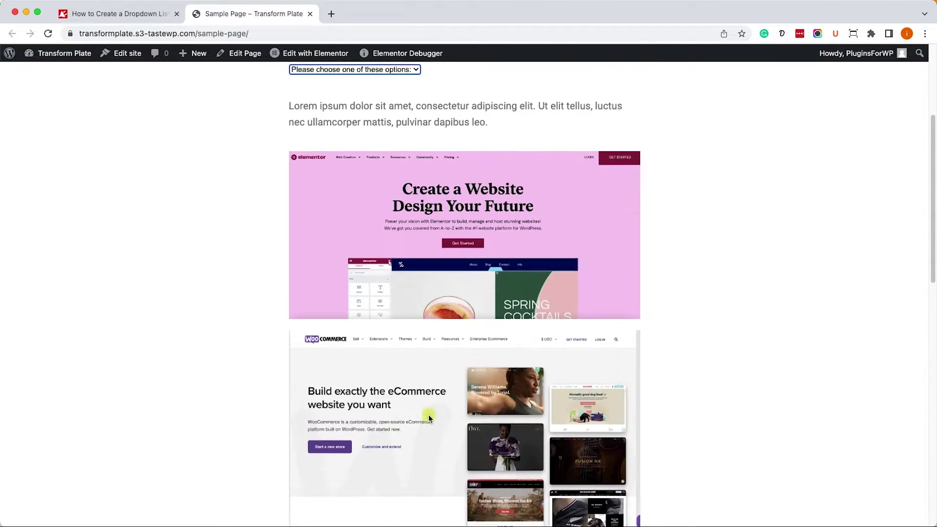
- Choose WooCommerce in the plugin dropdown so the page jumps to its section
left_click(356, 266)
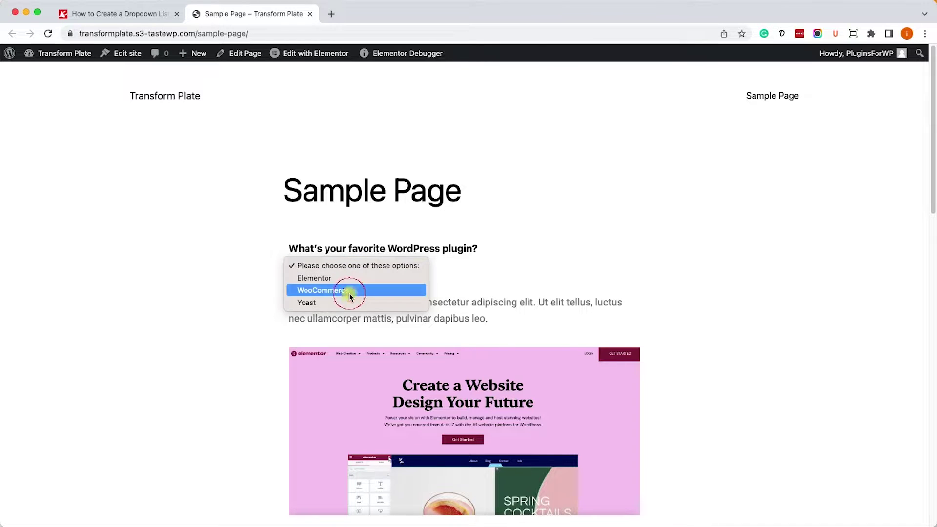
left_click(350, 291)
scroll(348, 289, "down", 15)
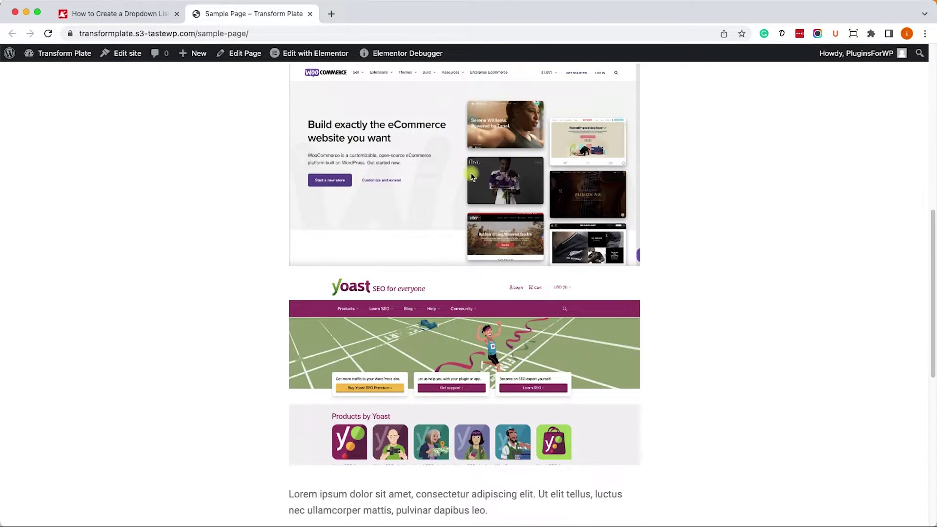
scroll(351, 147, "up", 15)
- Choose Yoast in the plugin dropdown to jump to the Yoast image
left_click(369, 266)
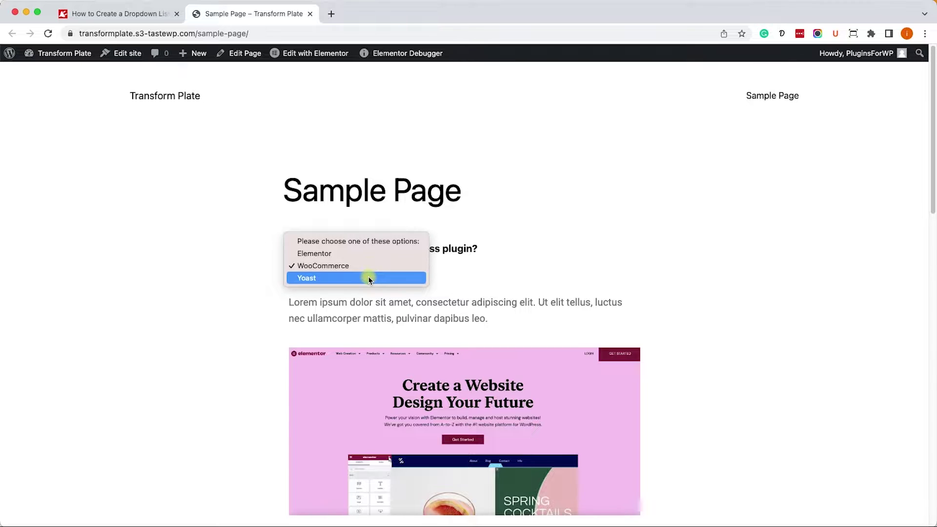
left_click(368, 276)
scroll(368, 276, "down", 15)
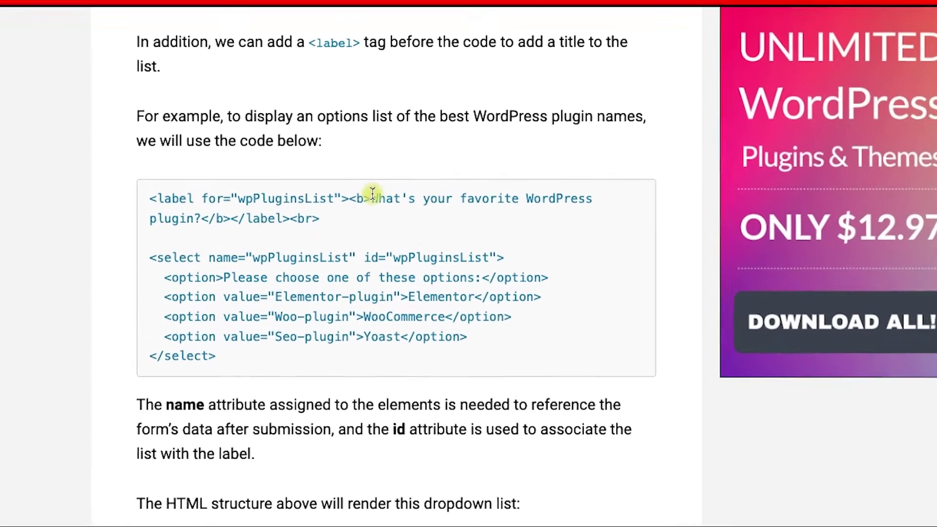
- Highlight the label's question text and its wpPluginsList value in the sample code
left_click_drag(351, 216, 474, 216)
left_click_drag(383, 187, 179, 210)
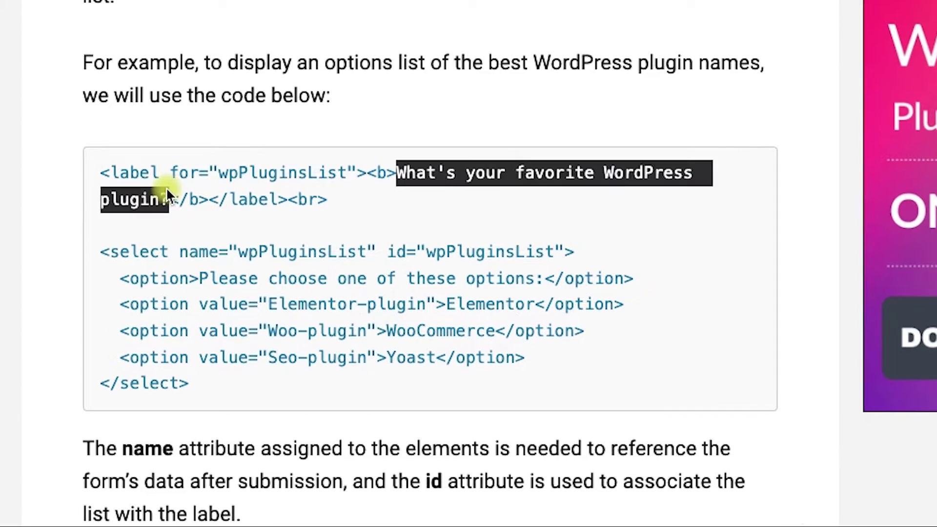
left_click(179, 210)
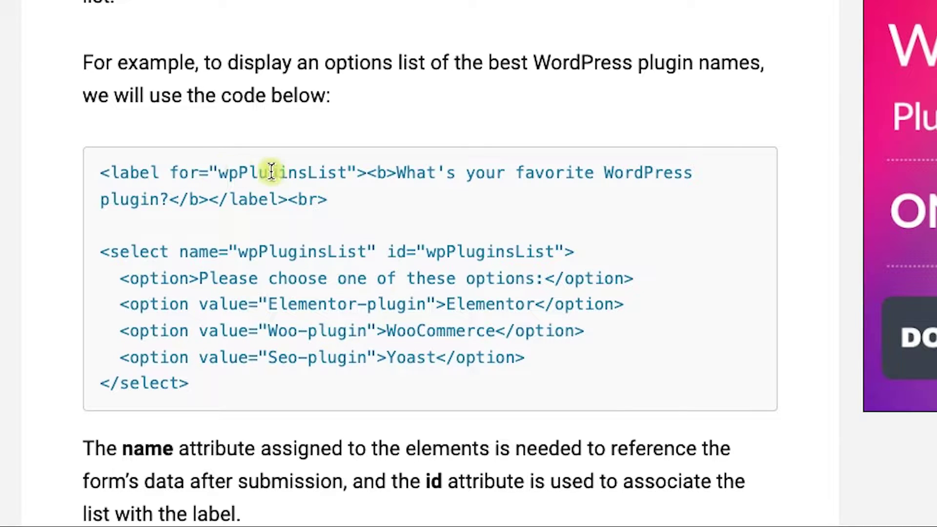
left_click_drag(218, 174, 346, 175)
left_click(317, 172)
left_click_drag(228, 172, 344, 174)
left_click(344, 174)
- Highlight the select tag's wpPluginsList name and its id value
left_click(246, 251)
left_click_drag(347, 251, 286, 252)
left_click(261, 251)
left_click_drag(435, 252, 523, 252)
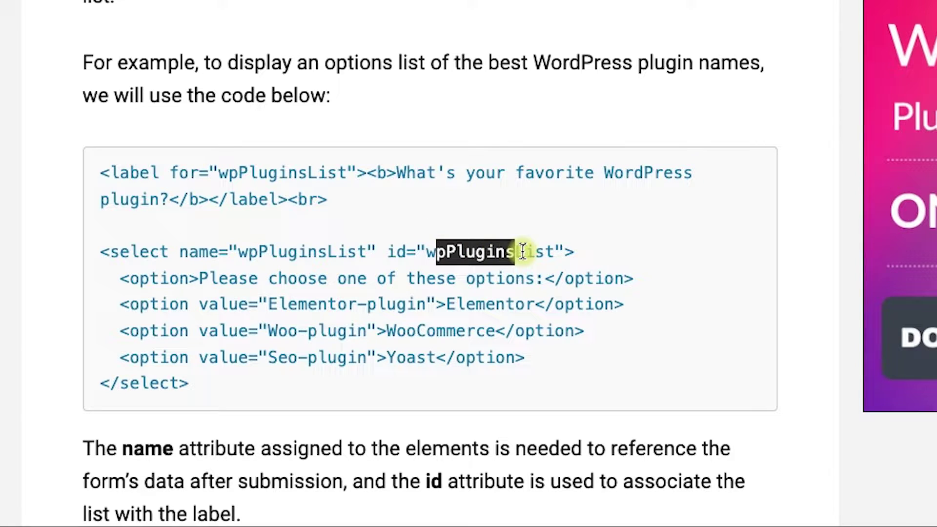
left_click(526, 251)
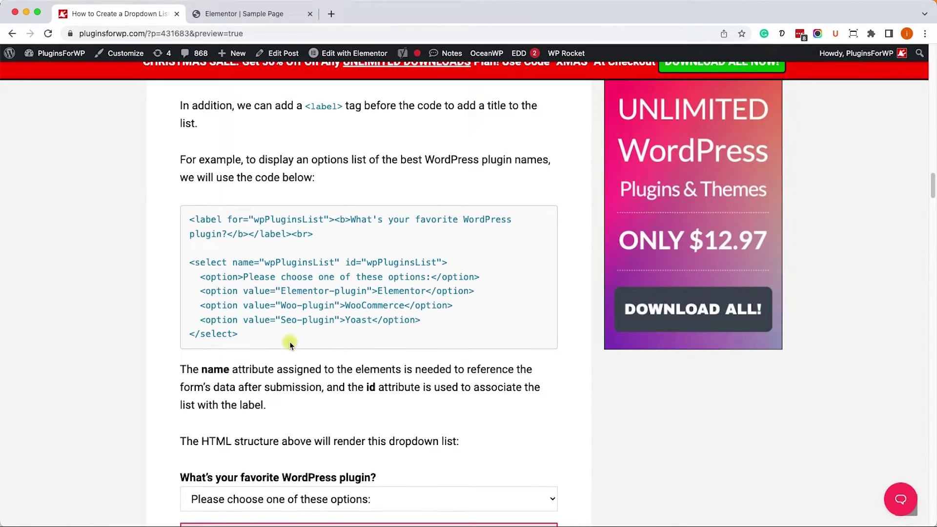
- Select the entire dropdown HTML code block and copy it
left_click_drag(290, 345, 186, 225)
right_click(217, 215)
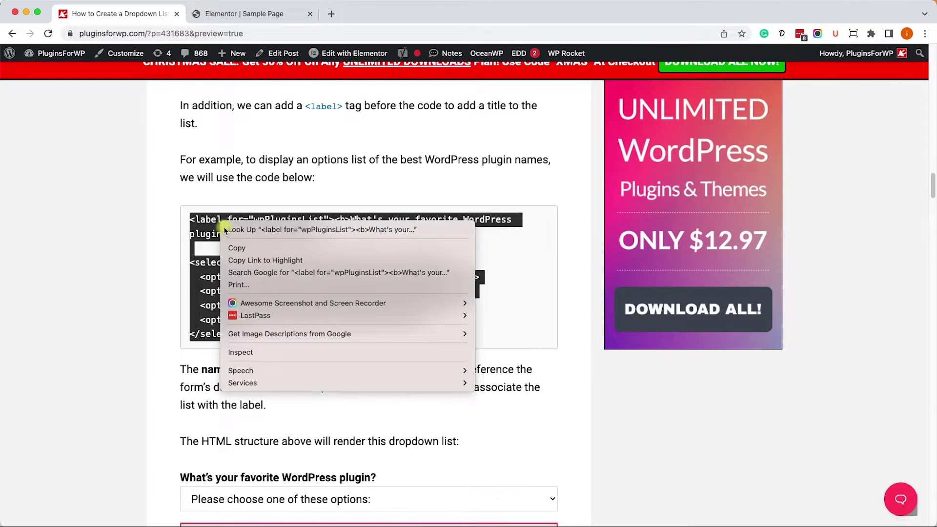
left_click(237, 246)
left_click(236, 234)
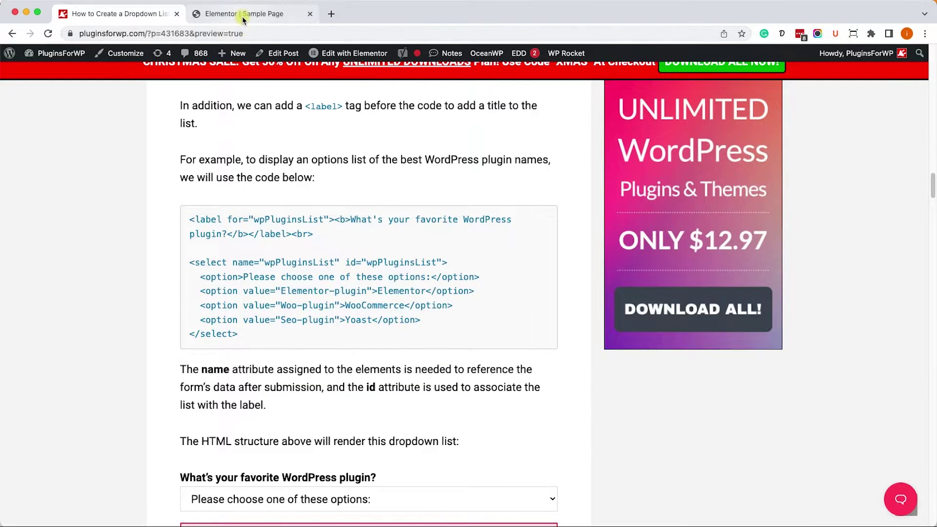
- In the Elementor editor, add a new single-column section below the Sample Page title
left_click(221, 15)
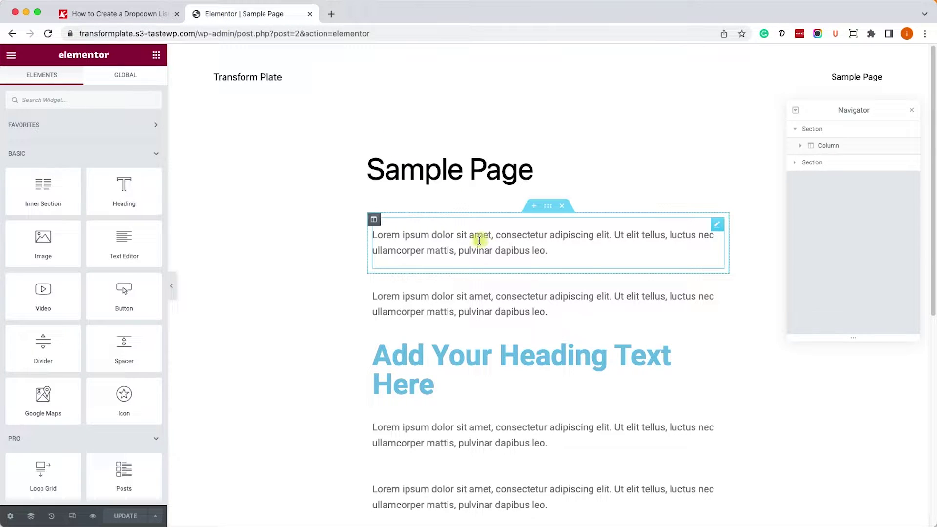
left_click(533, 211)
left_click(531, 254)
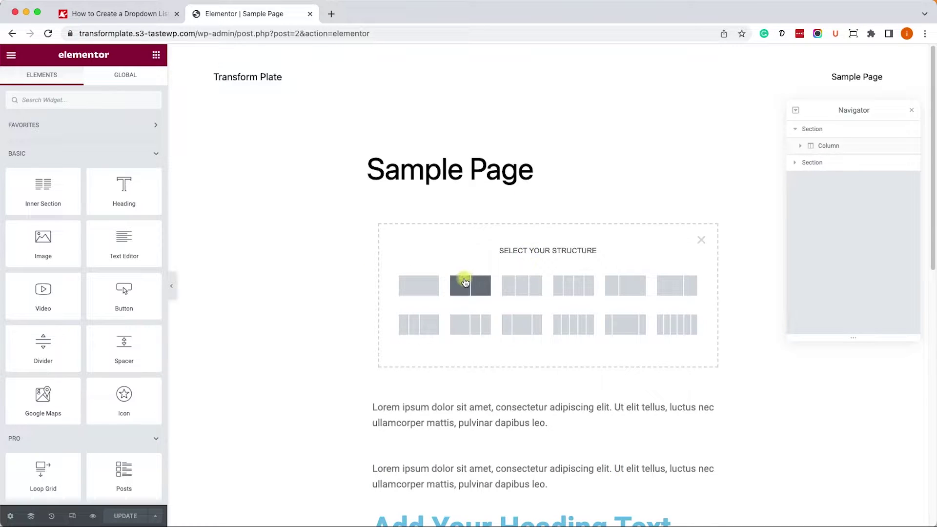
left_click(424, 284)
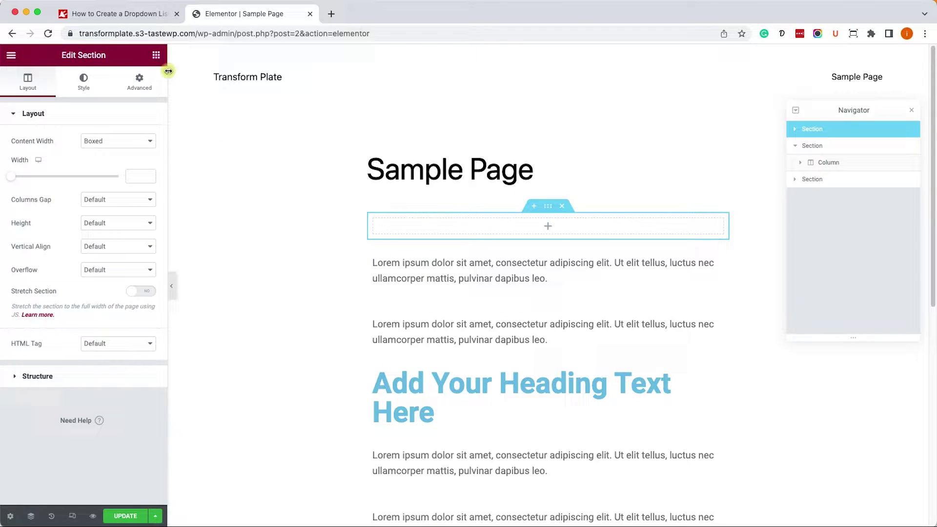
- Search the widgets for 'htm' and place an HTML widget in the new section
left_click(156, 55)
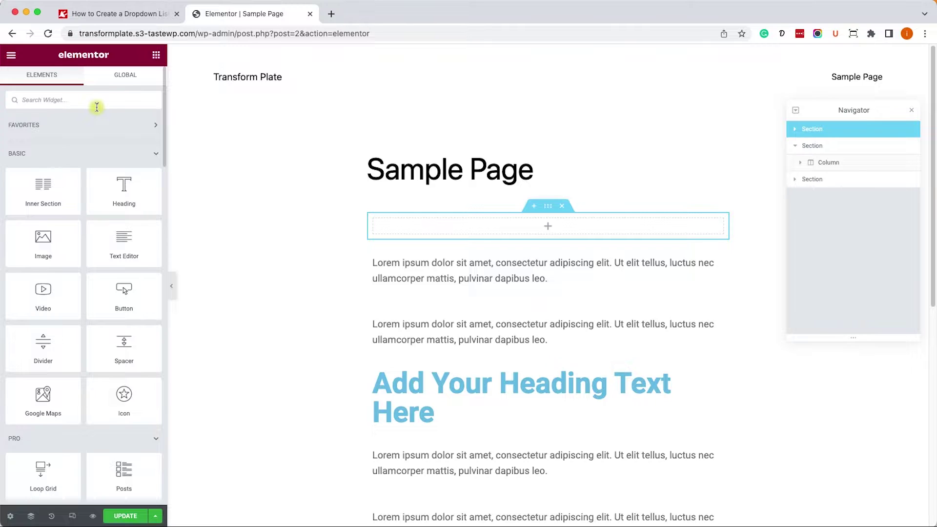
left_click(96, 107)
type("html")
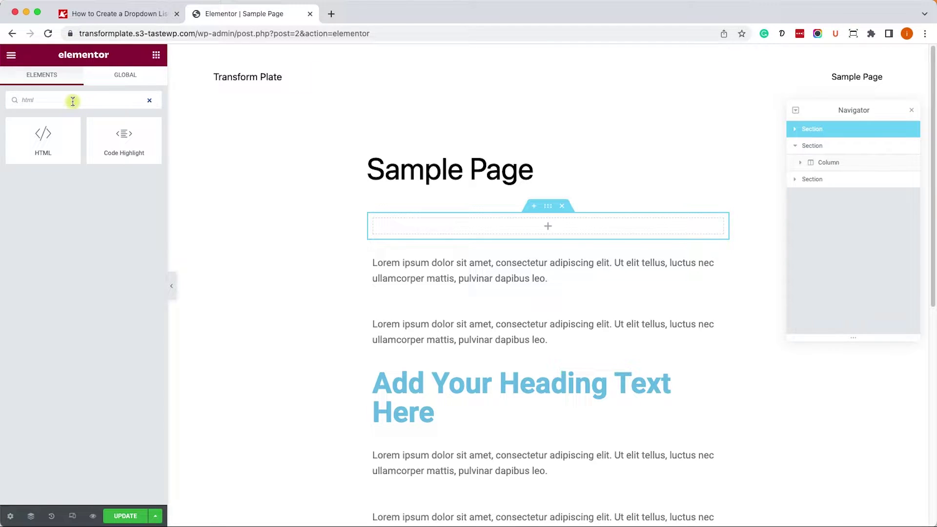
left_click_drag(43, 133, 491, 230)
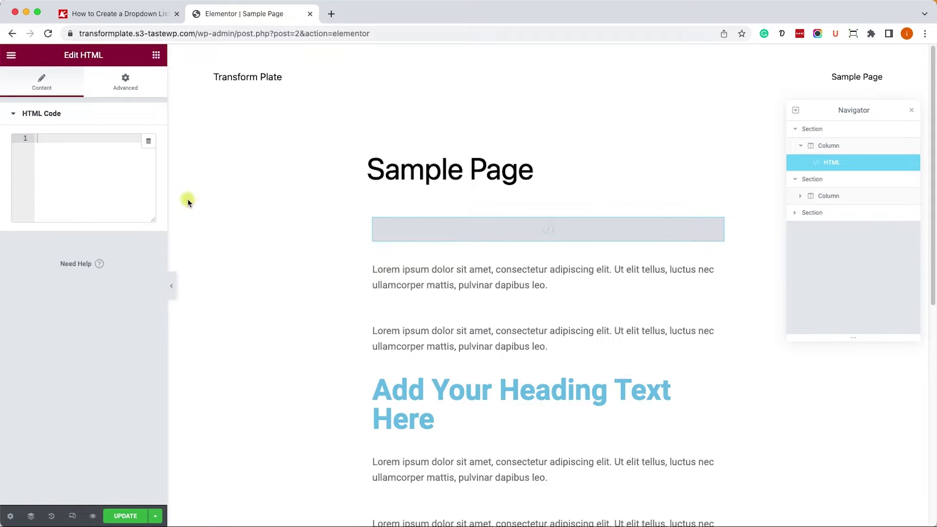
- Paste the label-and-select dropdown code into the HTML widget, check its options in the preview, and update the page
left_click(79, 169)
key("super+v")
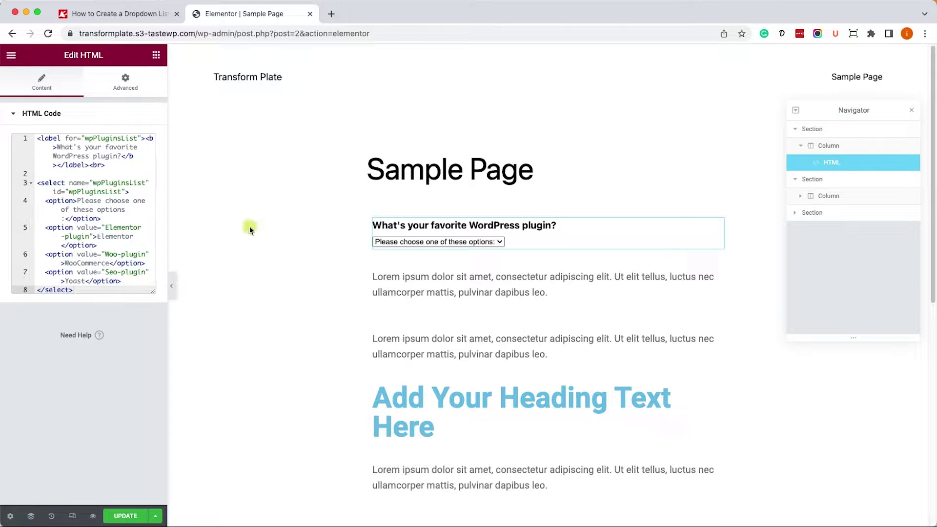
left_click(499, 242)
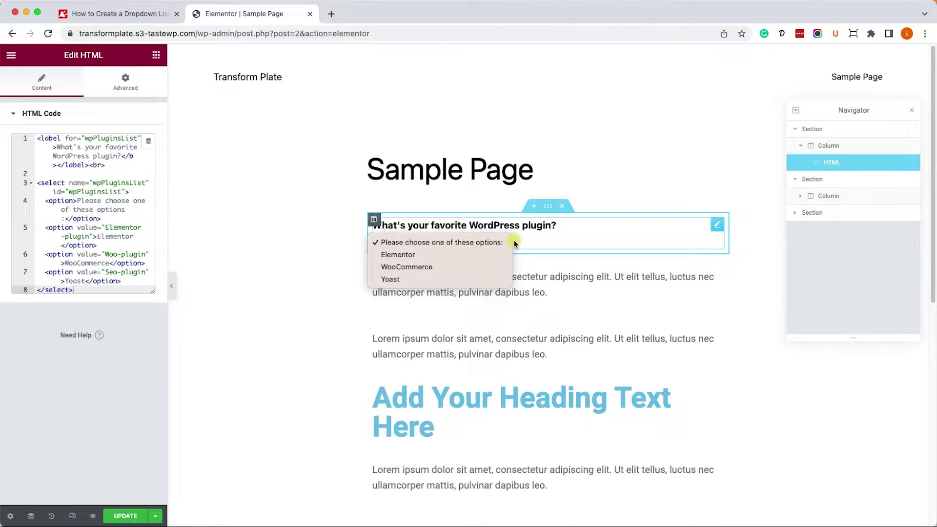
left_click(508, 242)
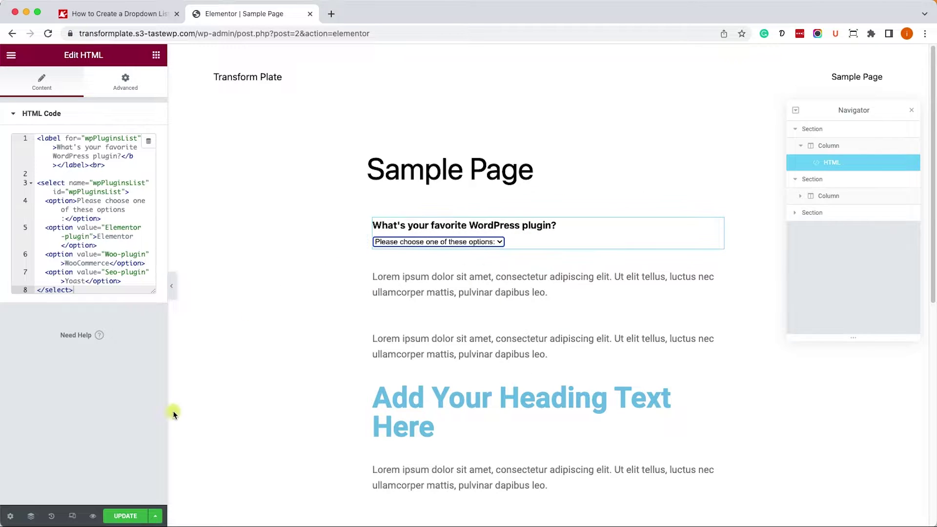
left_click(128, 515)
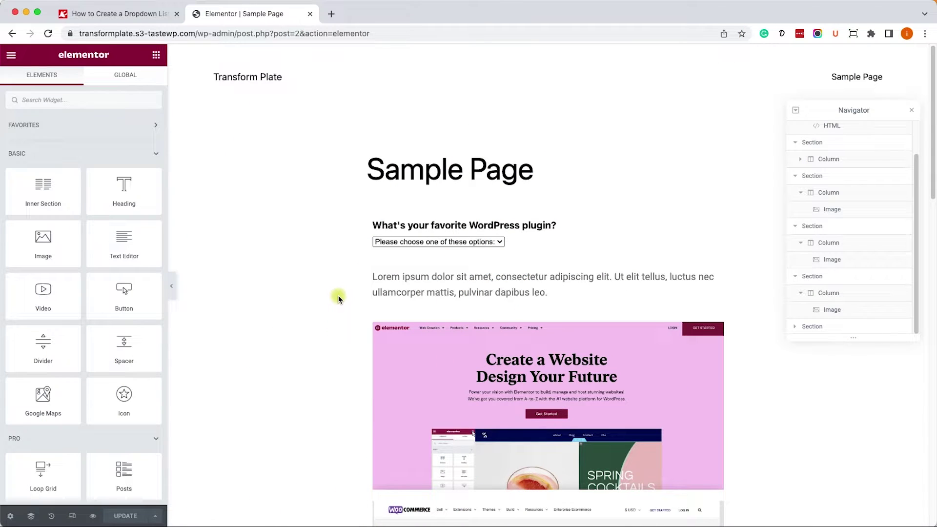
- Select the Elementor, WooCommerce and Yoast images in turn, then return to the tutorial's scroll-to-section script
scroll(338, 295, "down", 4)
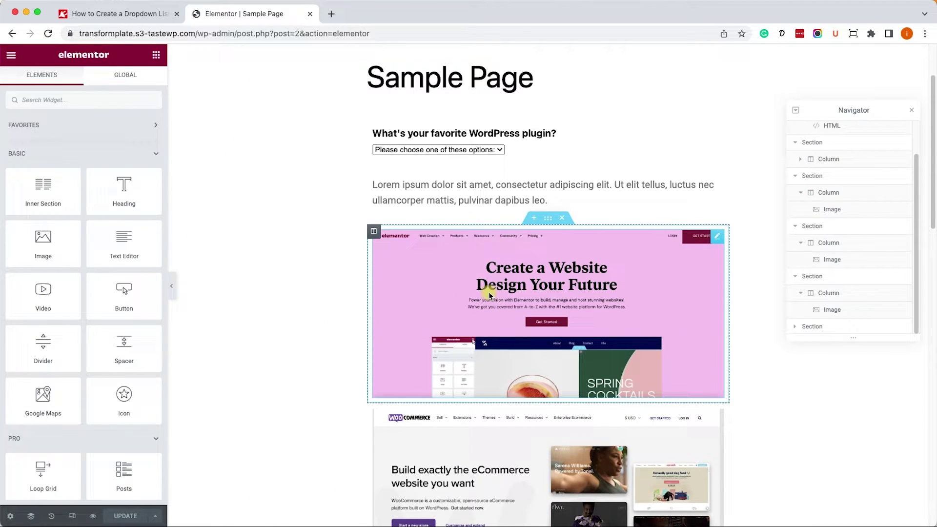
left_click(489, 295)
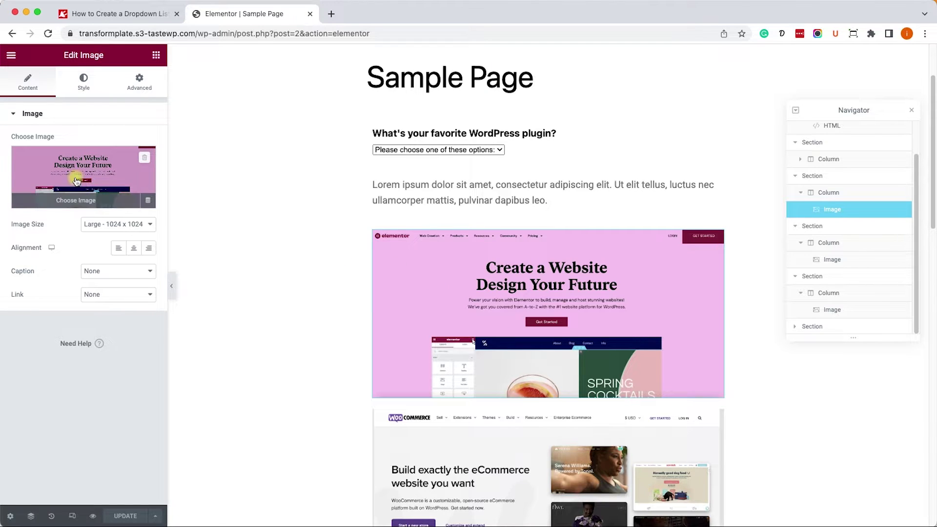
scroll(454, 305, "down", 1)
scroll(454, 307, "down", 4)
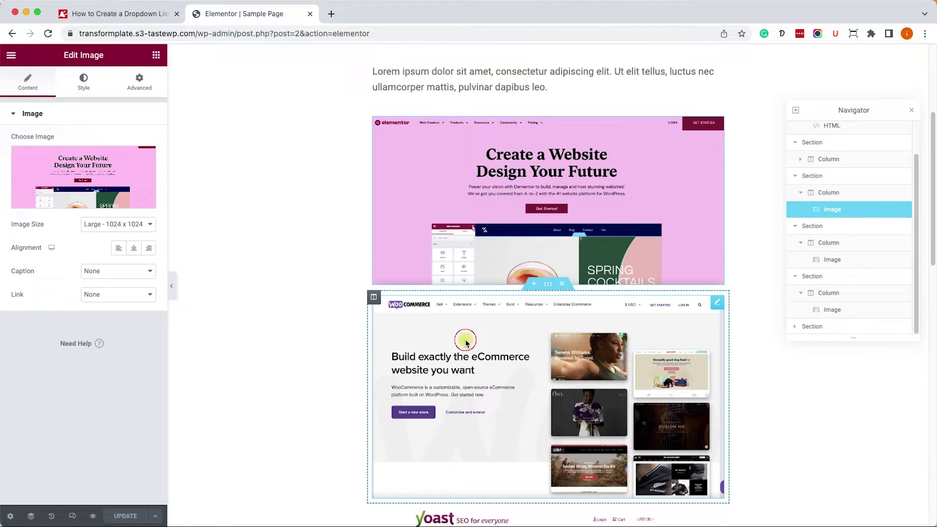
left_click(464, 339)
scroll(454, 305, "down", 5)
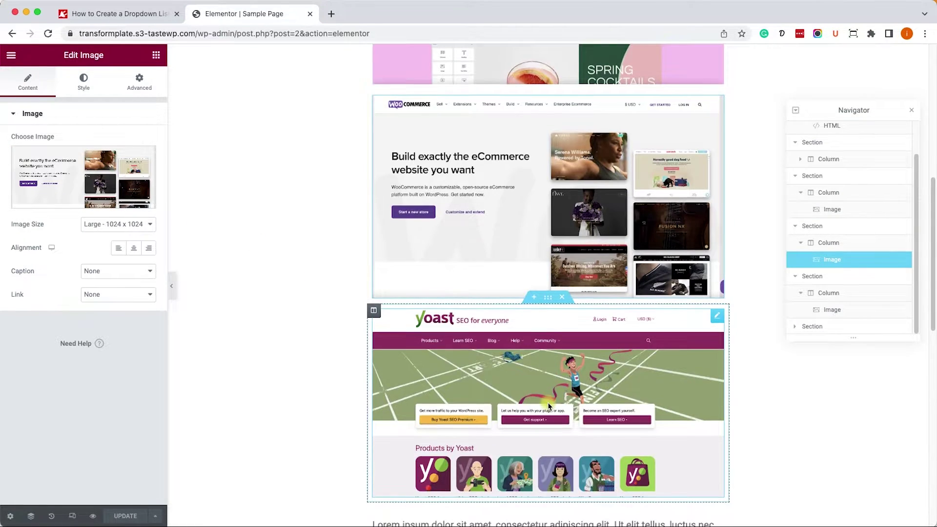
left_click(384, 315)
scroll(419, 272, "up", 6)
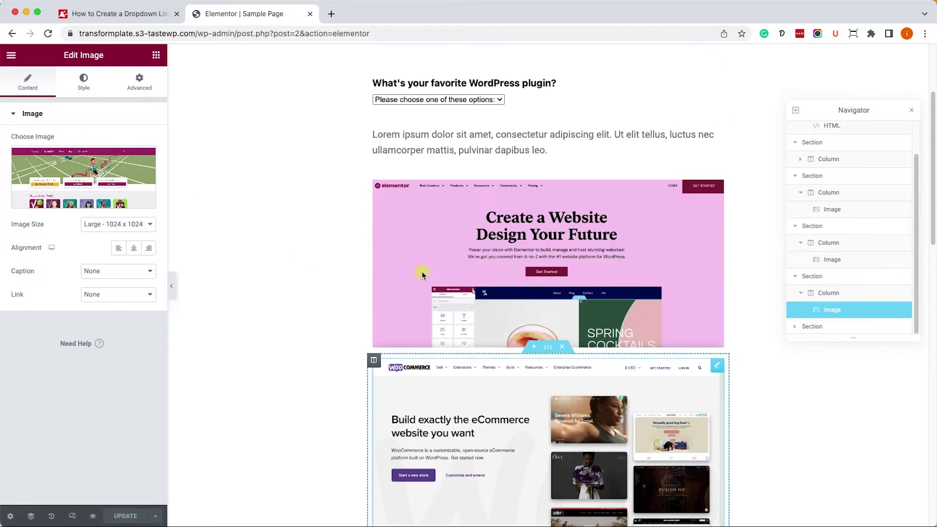
left_click(122, 14)
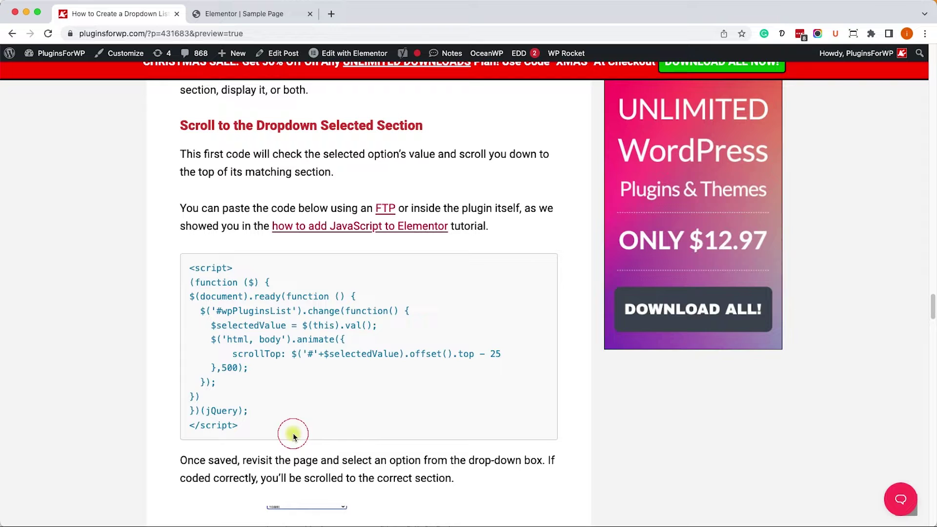
left_click_drag(293, 433, 190, 266)
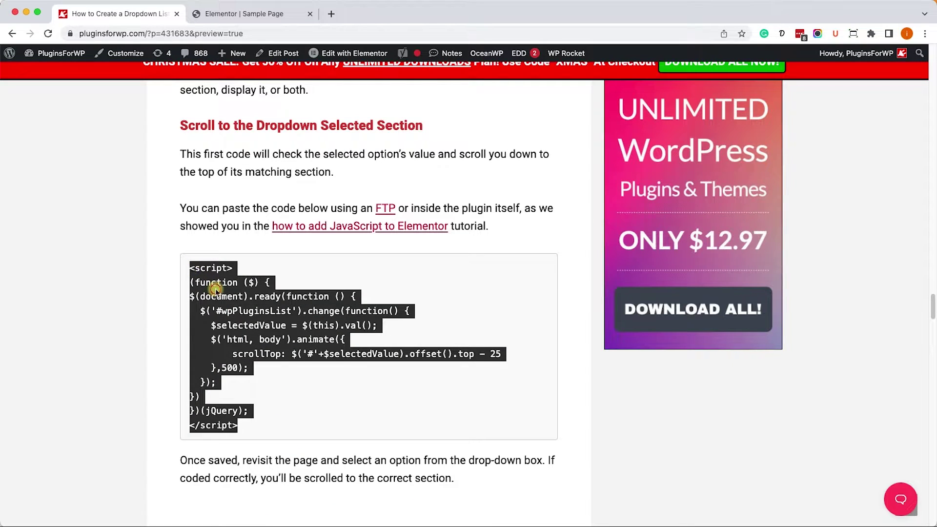
left_click(256, 321)
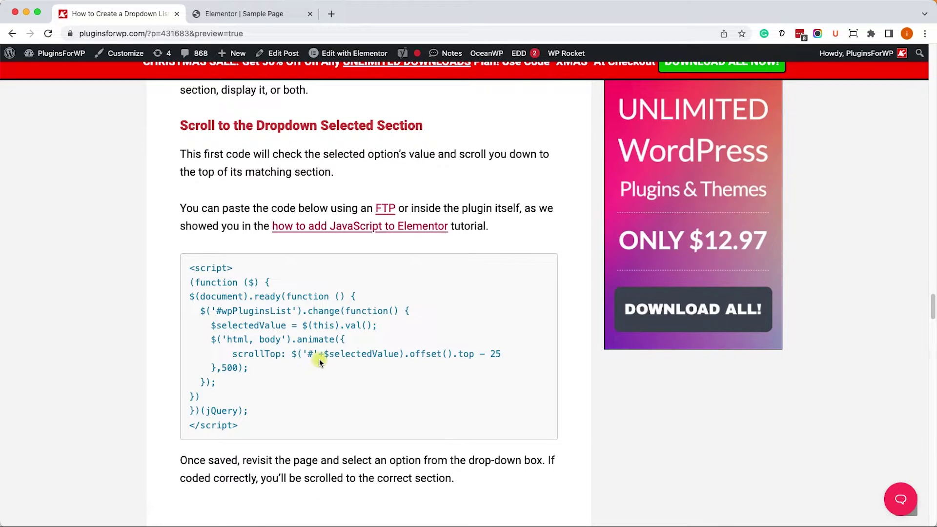
- Back in Elementor, open the dropdown's HTML widget and pick WooCommerce in the preview
left_click(249, 13)
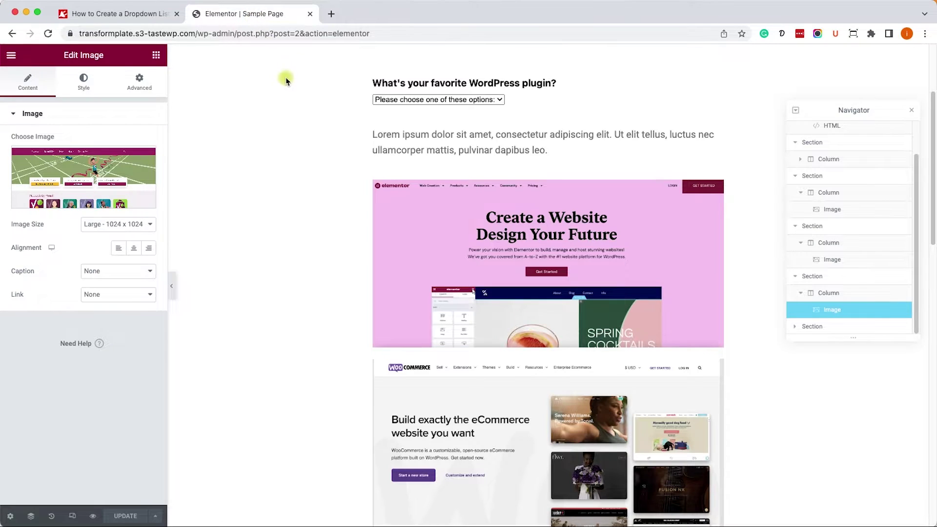
left_click(529, 99)
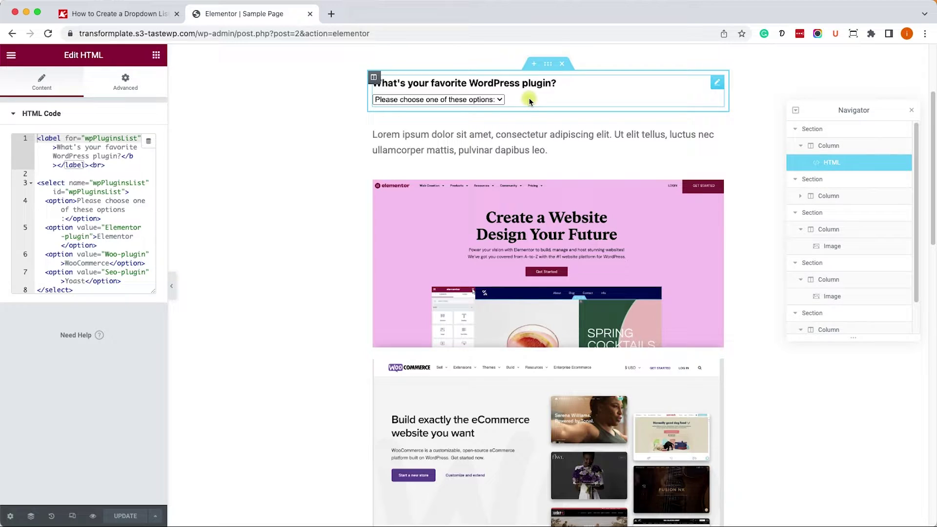
left_click(503, 100)
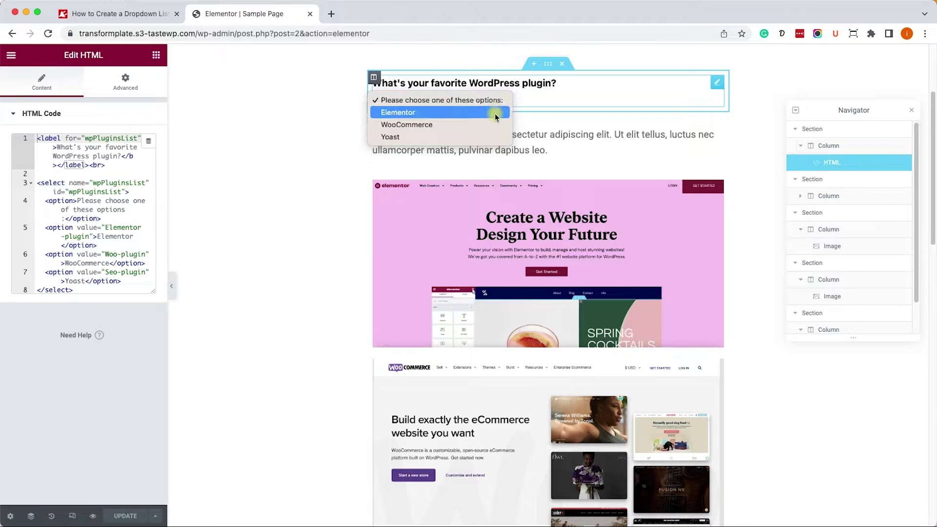
left_click(493, 126)
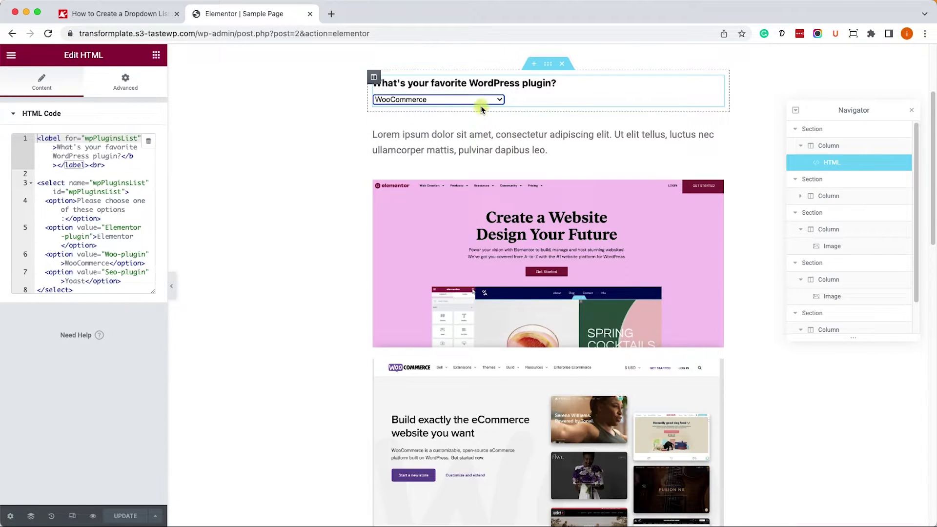
- Copy the Woo-plugin option value from the HTML code
double_click(89, 264)
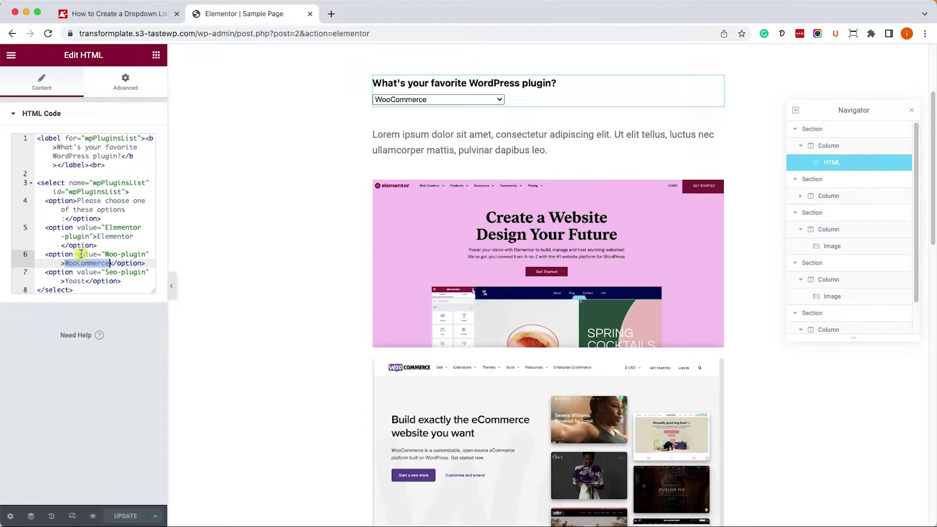
left_click(105, 255)
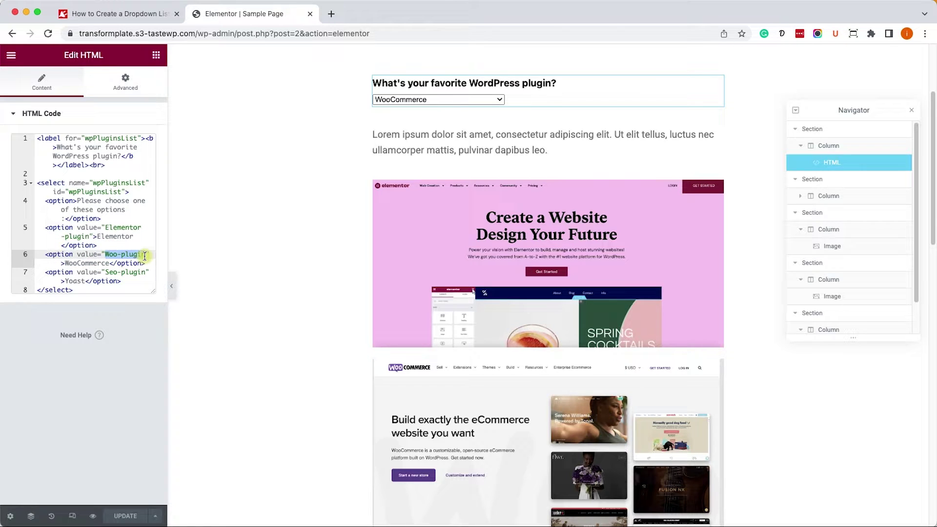
right_click(130, 255)
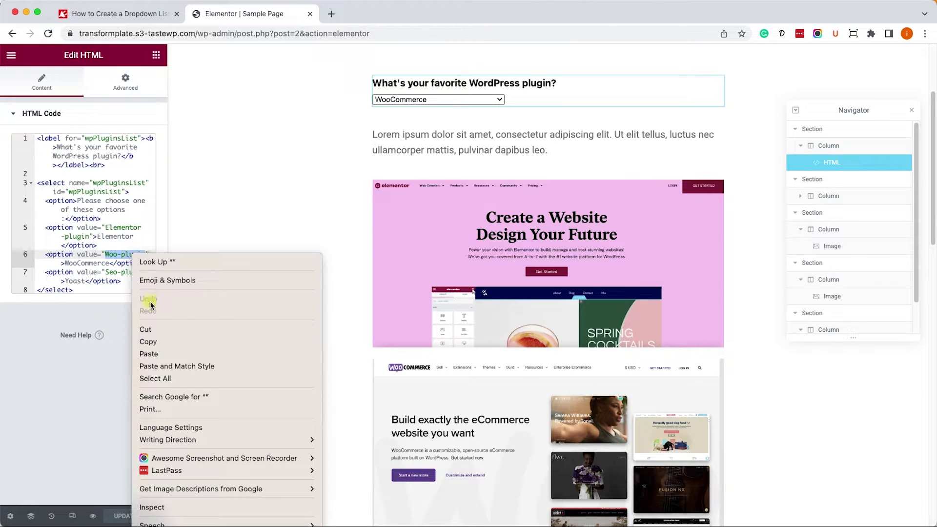
left_click(157, 342)
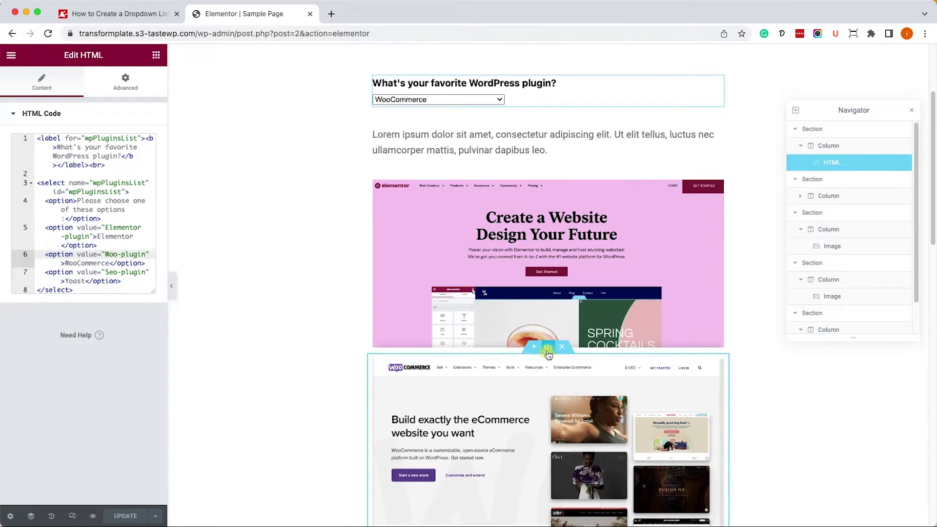
- Set the WooCommerce section's CSS ID to Woo-plugin
left_click(547, 350)
left_click(145, 91)
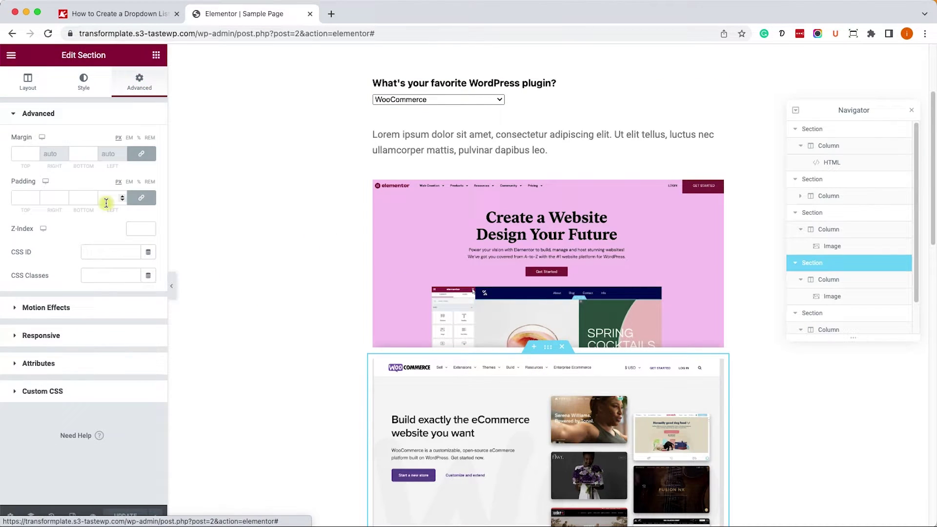
left_click(106, 254)
type("Woo-plugin")
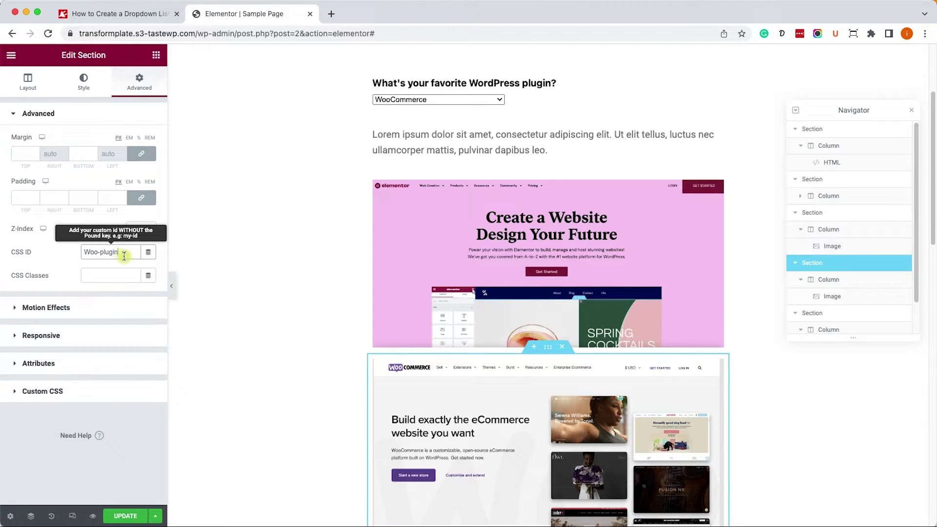
- Take the Elementor-plugin value from the HTML code and enter it as the pink Elementor image's CSS ID
left_click(538, 91)
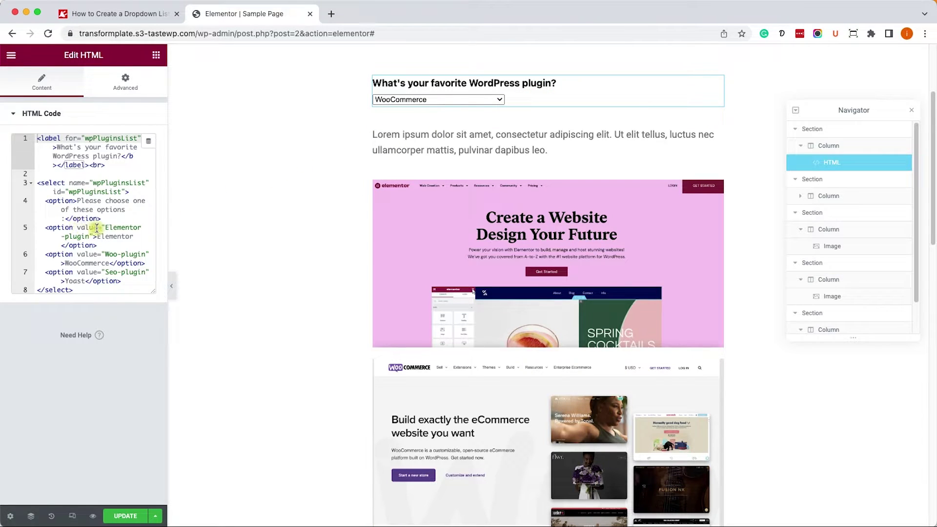
left_click_drag(106, 227, 107, 234)
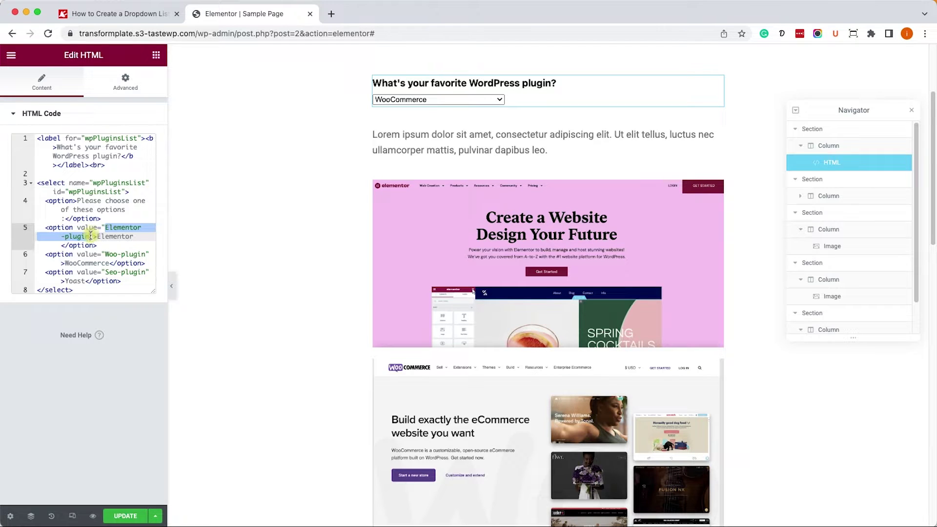
left_click(418, 243)
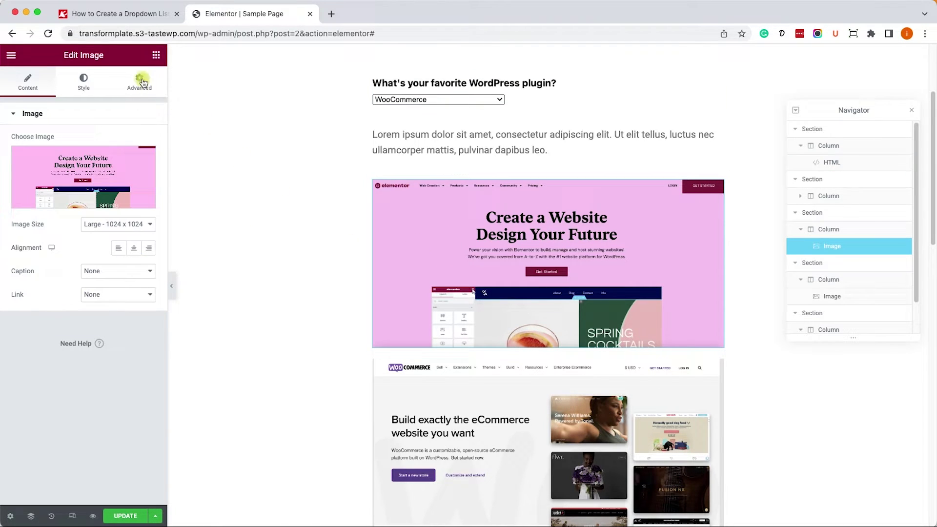
left_click(139, 81)
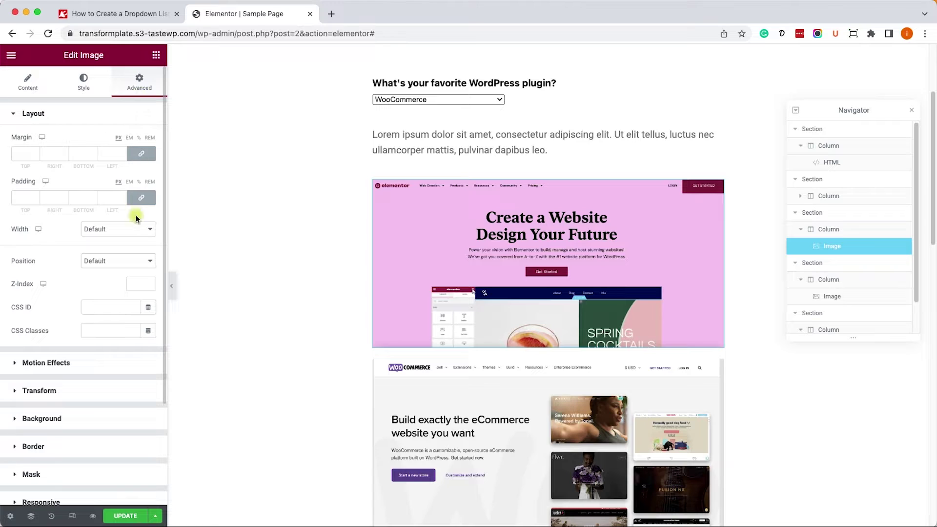
left_click(108, 306)
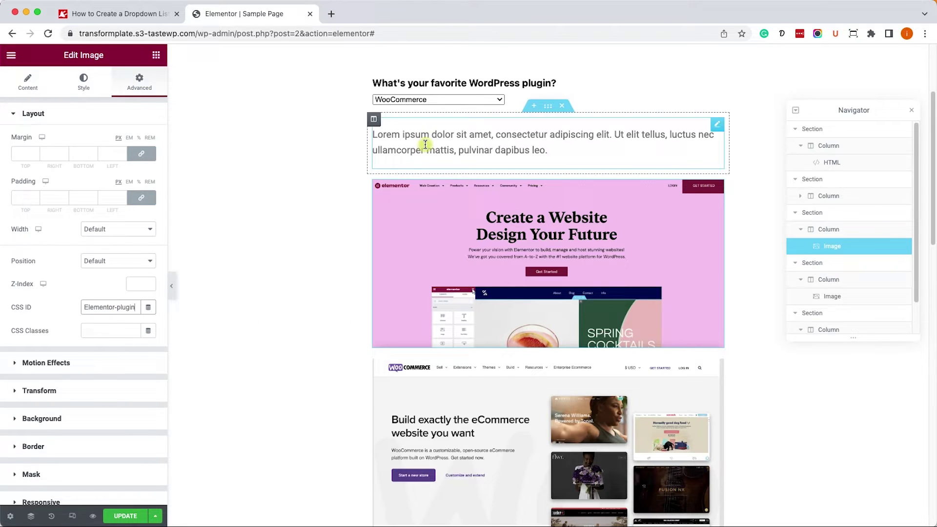
left_click(602, 91)
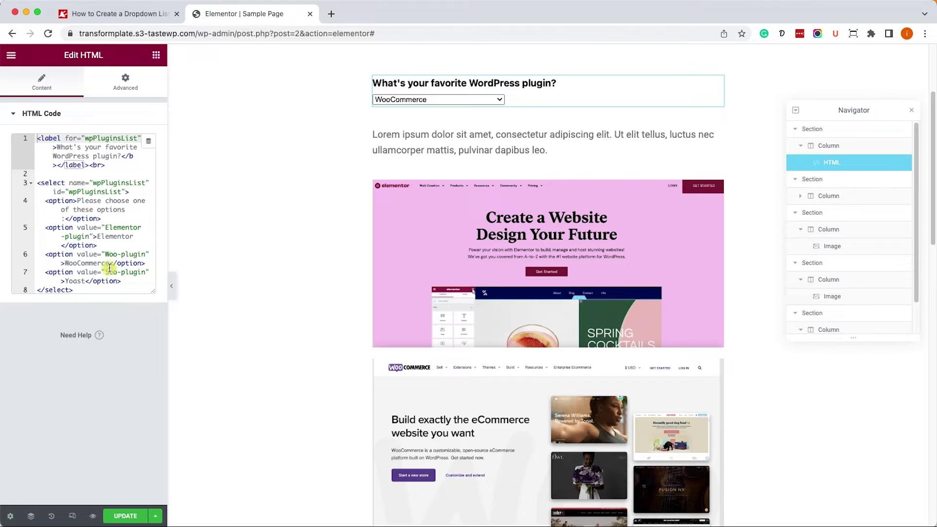
- Give the section holding the Yoast image the CSS ID Seo-plugin and update the page
left_click_drag(105, 272, 142, 273)
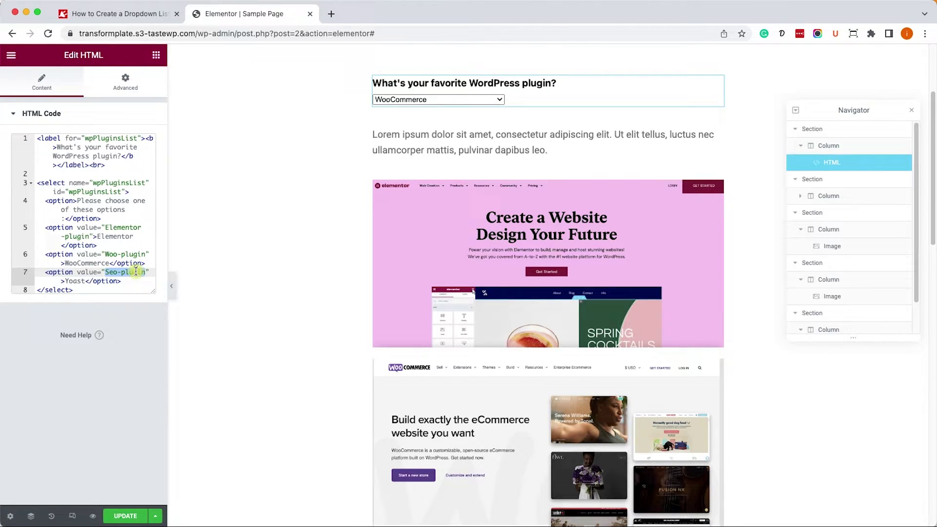
scroll(479, 404, "down", 5)
left_click(484, 443)
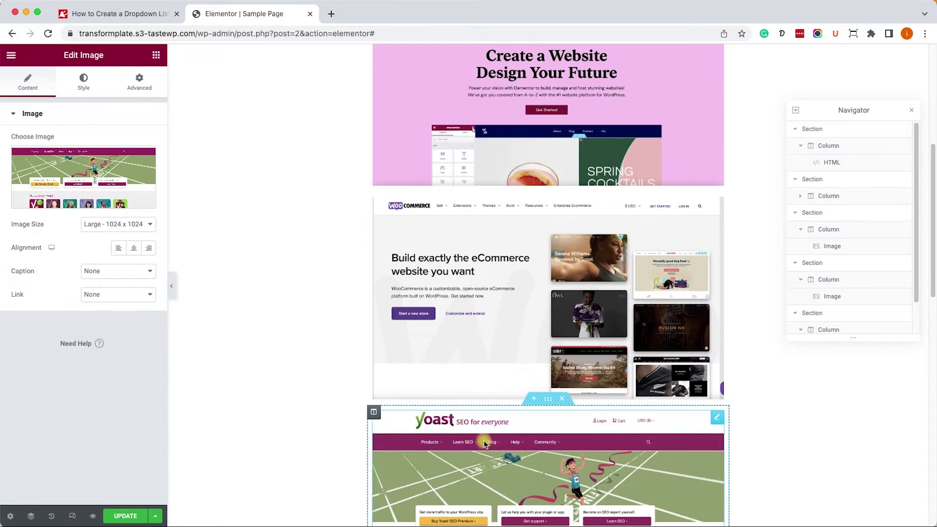
left_click(548, 398)
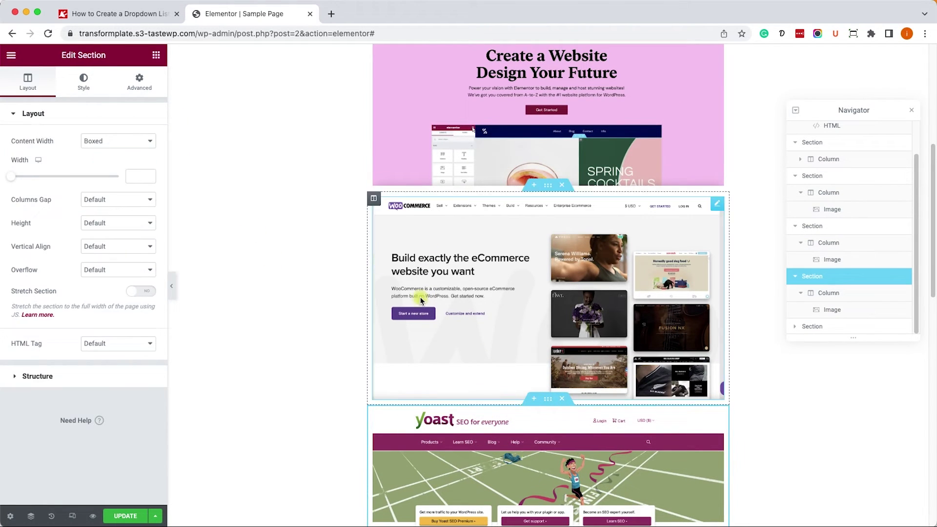
left_click(139, 81)
left_click(97, 249)
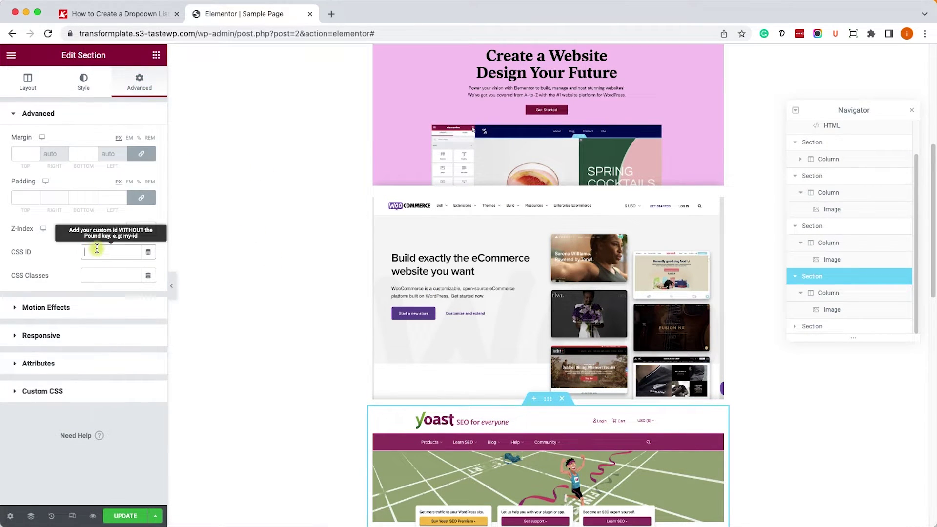
type("Seo-plugin")
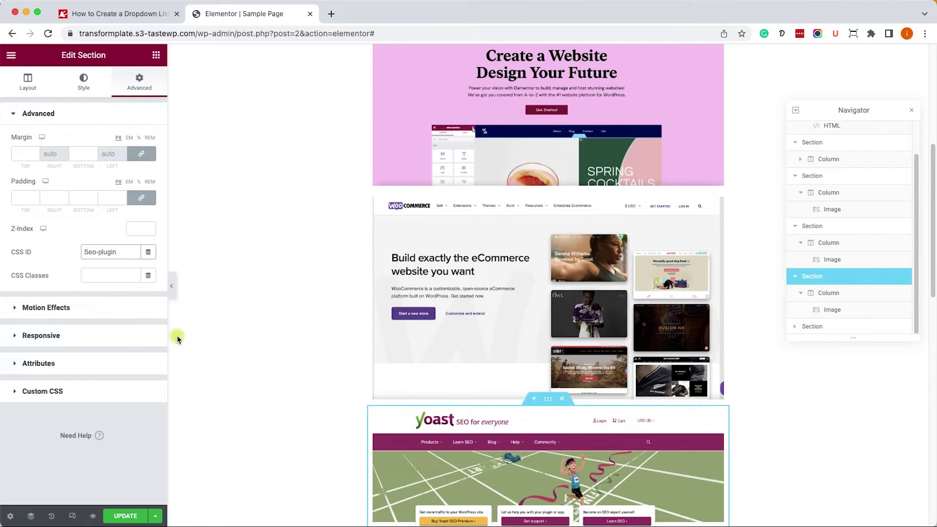
left_click(132, 515)
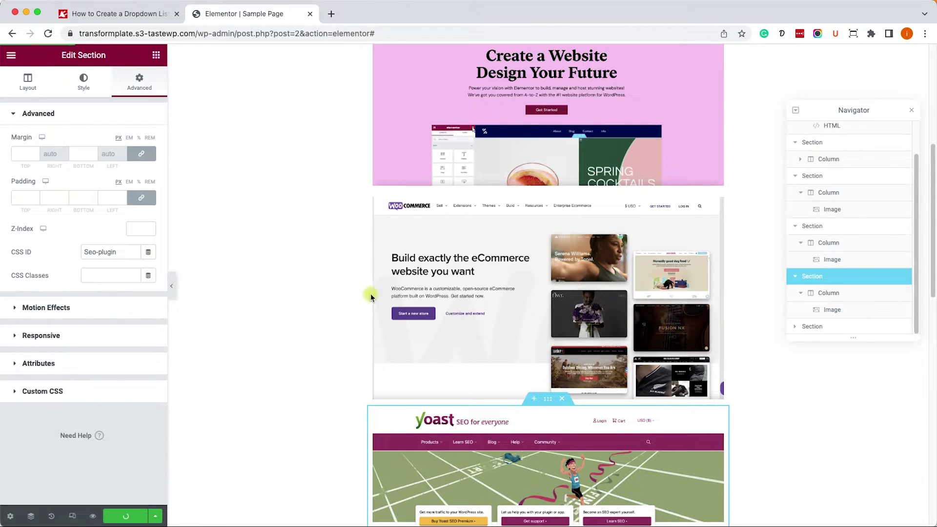
scroll(452, 192, "up", 2)
- Start a new snippet under Elementor's Custom Code in WordPress admin
scroll(451, 190, "up", 3)
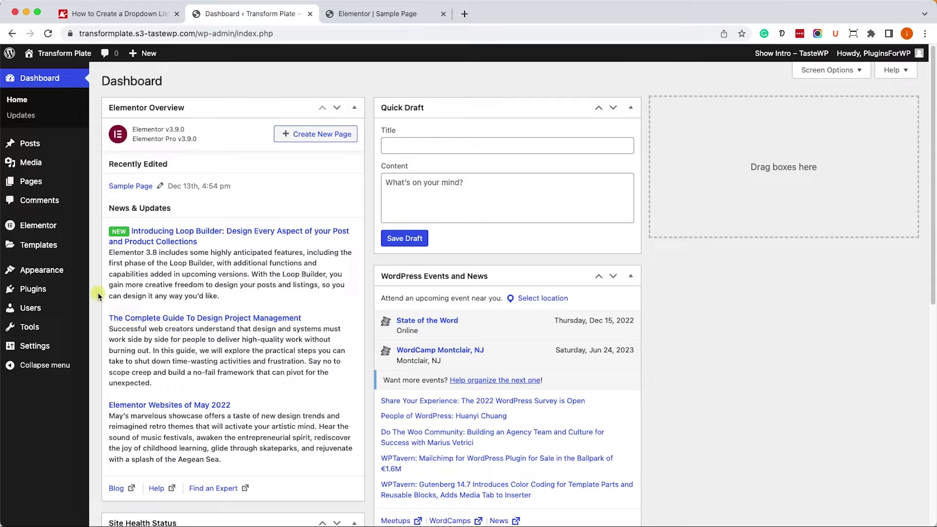
mouse_move(51, 228)
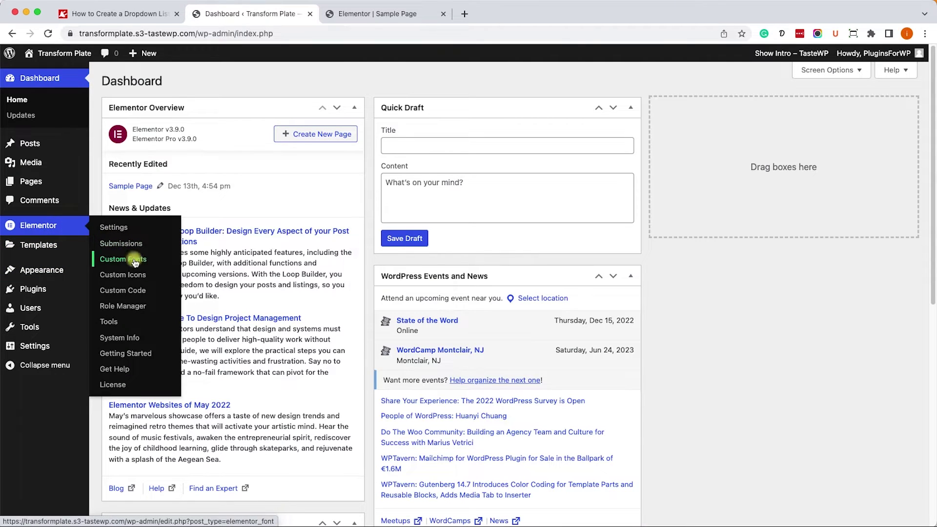
left_click(129, 294)
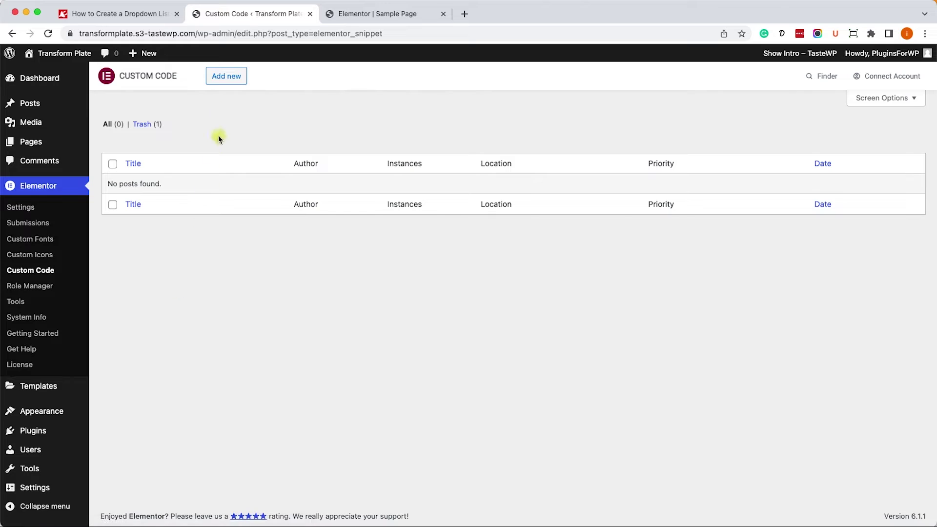
left_click(233, 77)
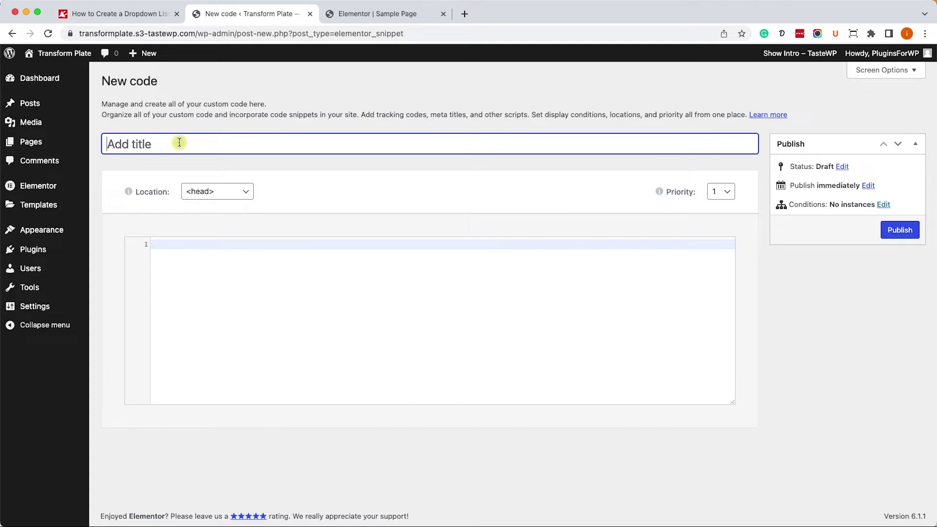
- Title the snippet 'Add JS to Dropdown menu', paste the scroll-to-section script, and publish it
type("Add JS to Dropdown menu")
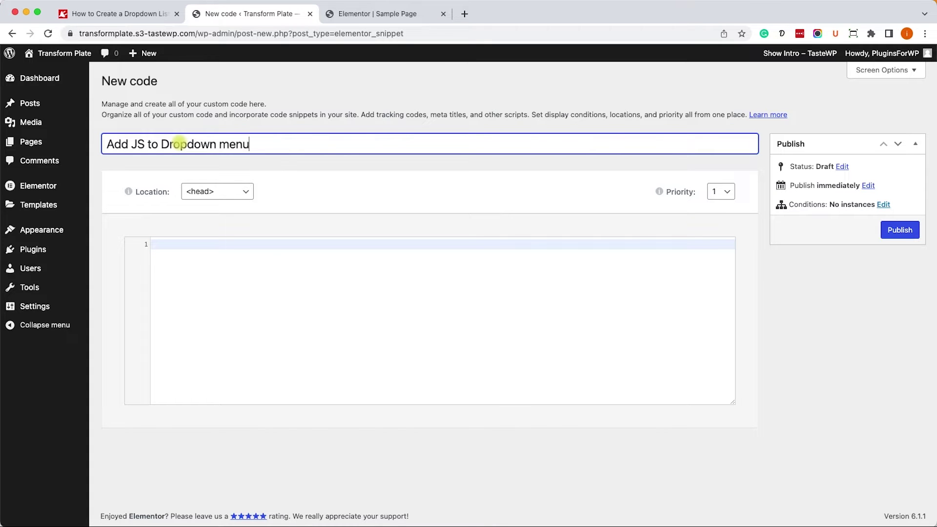
key("Tab")
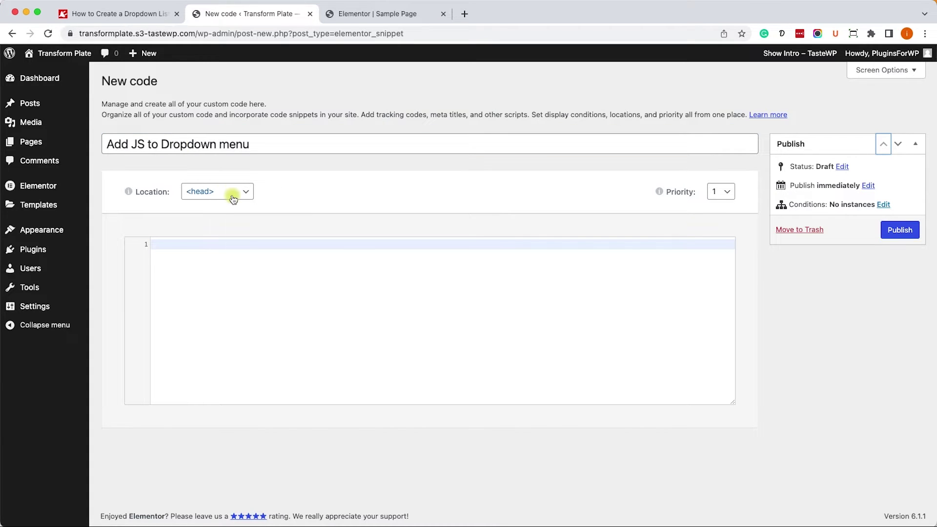
left_click(217, 264)
type("<script> (function ($) { $(document).ready(function () {   $('#wpPluginsList').change(function() {     $selectedValue = $(this).val();     $('html, body').animate({         scrollTop: $('#'+$selectedValue).offset().top - 25     },500);   }); }) })(jQuery); </script>")
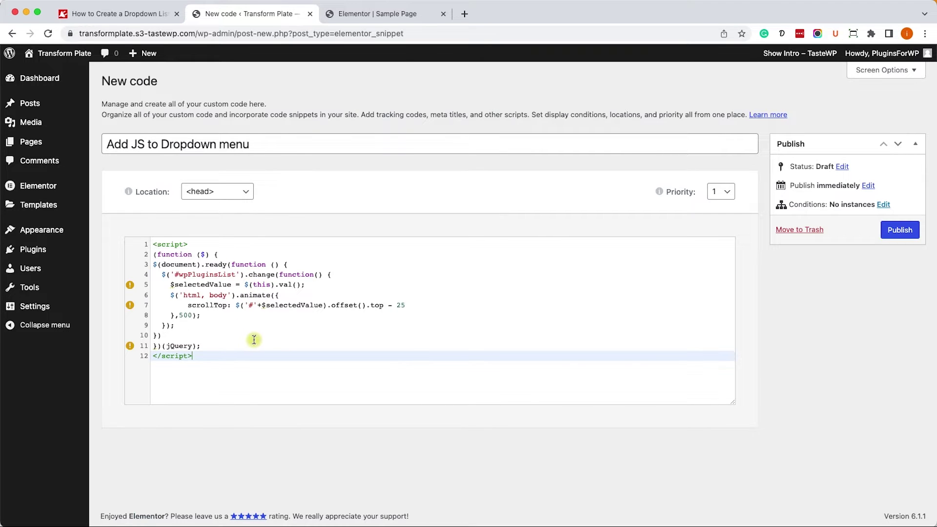
left_click(903, 230)
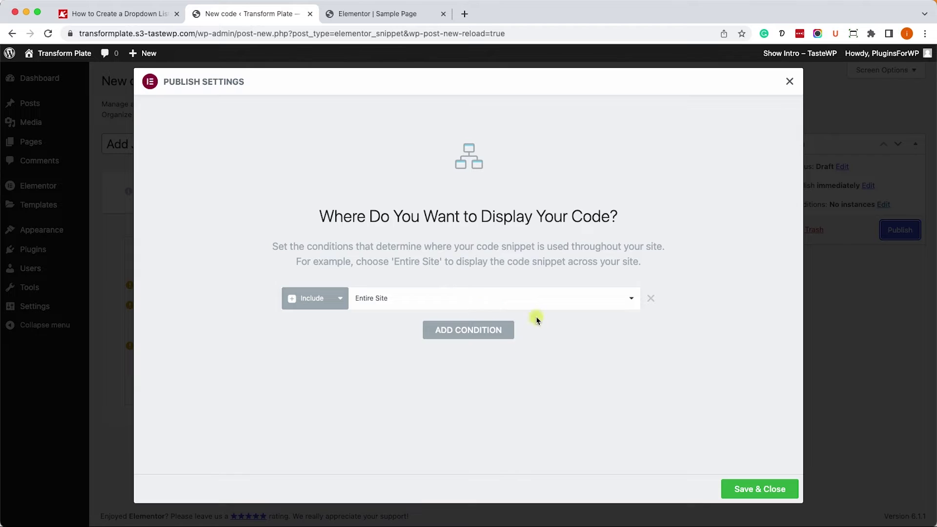
- Publish the snippet for the Entire Site, then open the live Sample Page from Elementor's menu
left_click(760, 483)
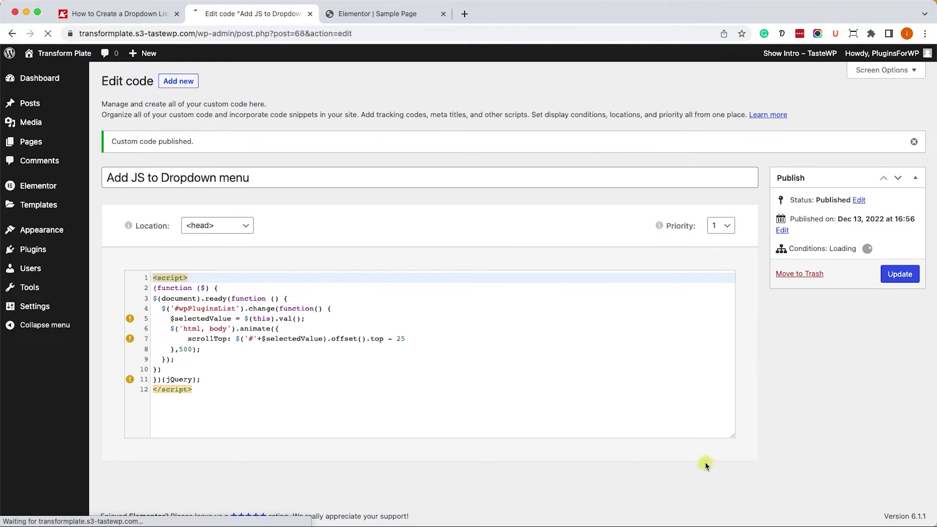
left_click(392, 20)
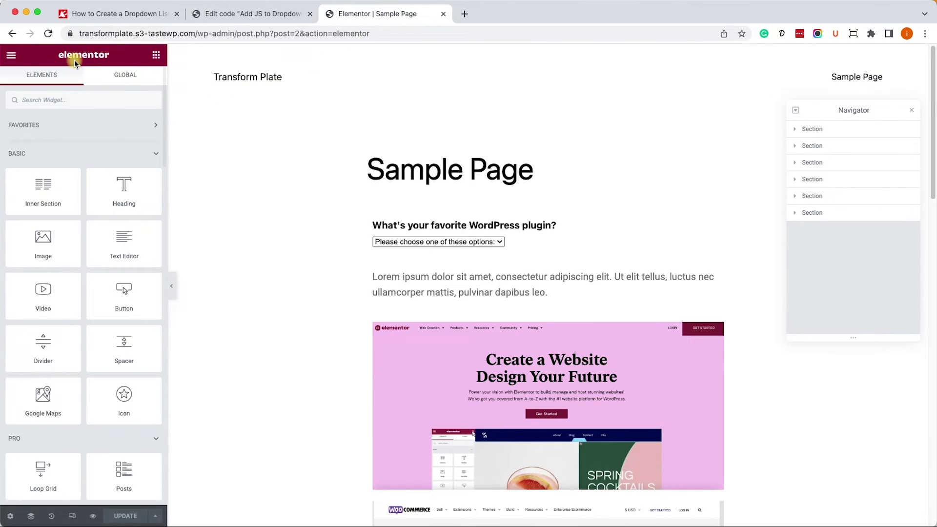
left_click(12, 54)
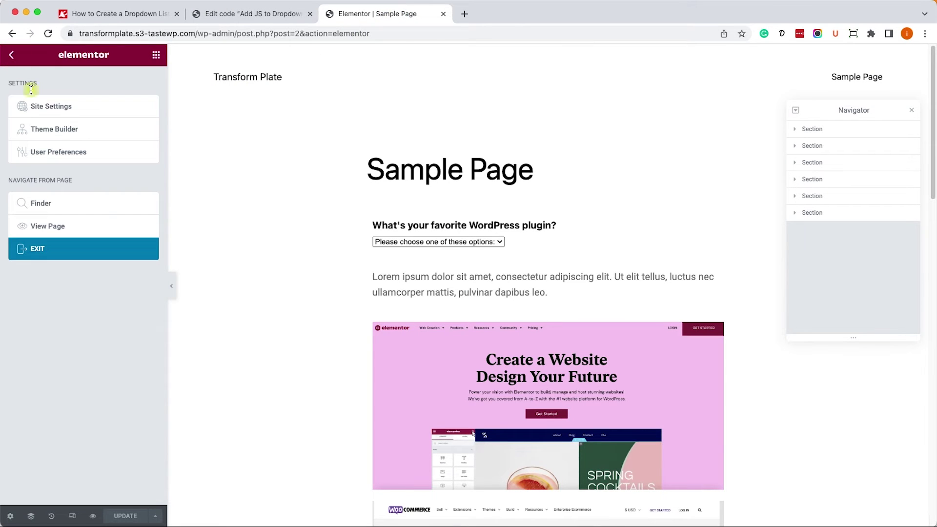
left_click(84, 225)
left_click(527, 14)
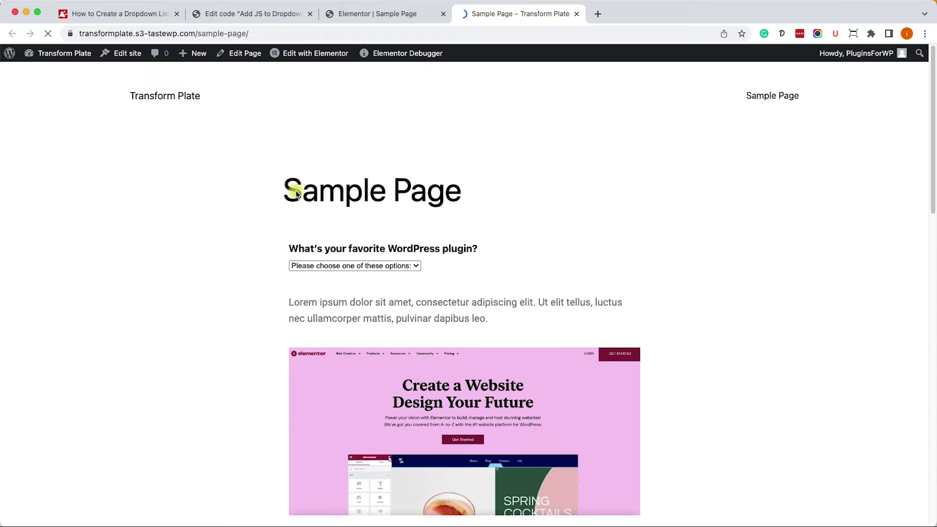
- Pick WooCommerce in the live page's plugin dropdown to test the scroll, then return up
left_click(400, 267)
left_click(389, 290)
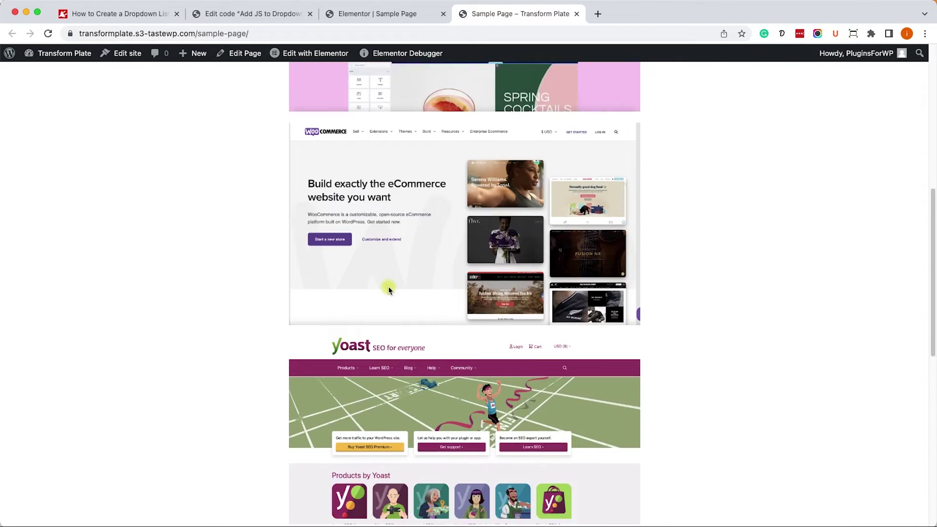
scroll(477, 190, "up", 3)
scroll(477, 191, "up", 5)
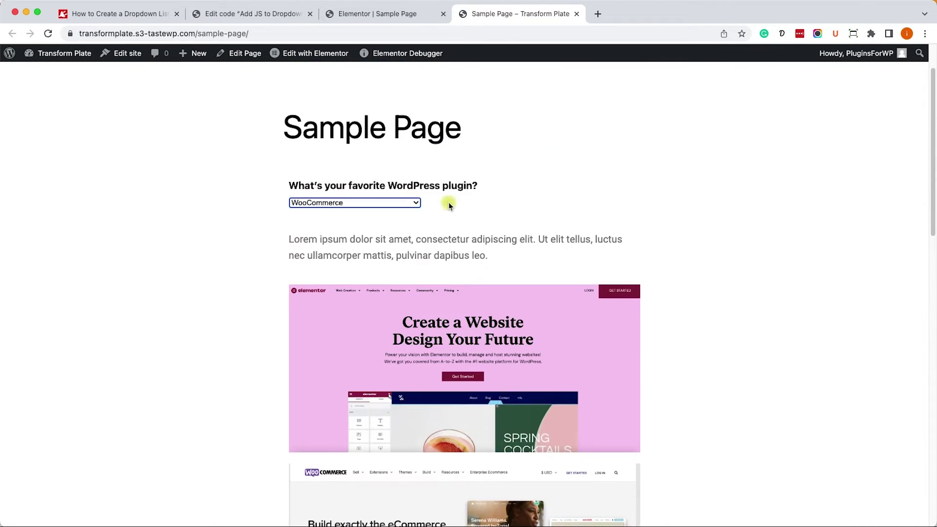
- Pick Elementor in the dropdown and check the jump to its section, ending at the page top
left_click(409, 202)
left_click(398, 193)
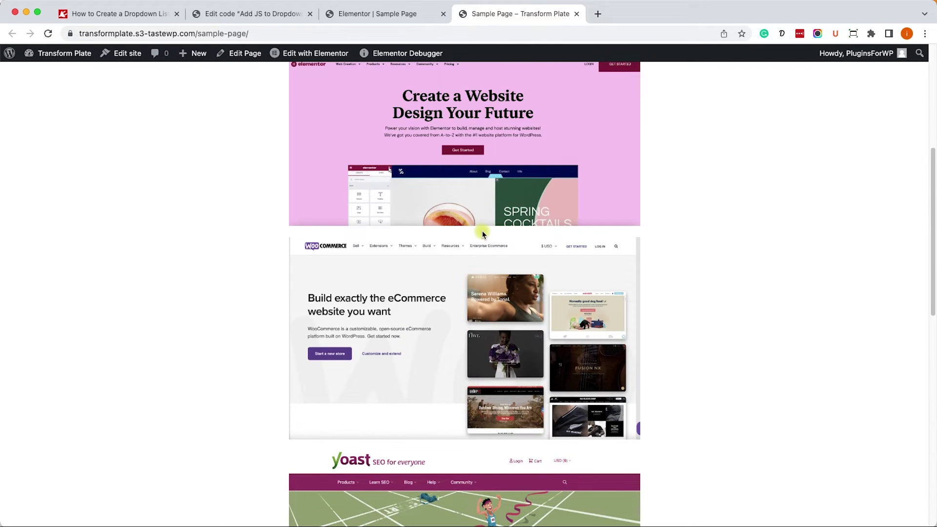
scroll(481, 230, "up", 3)
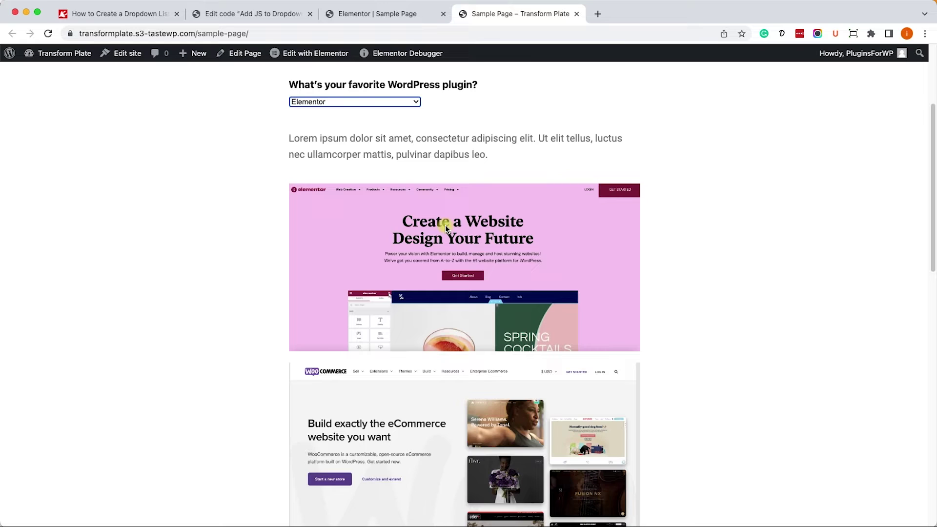
scroll(504, 284, "down", 7)
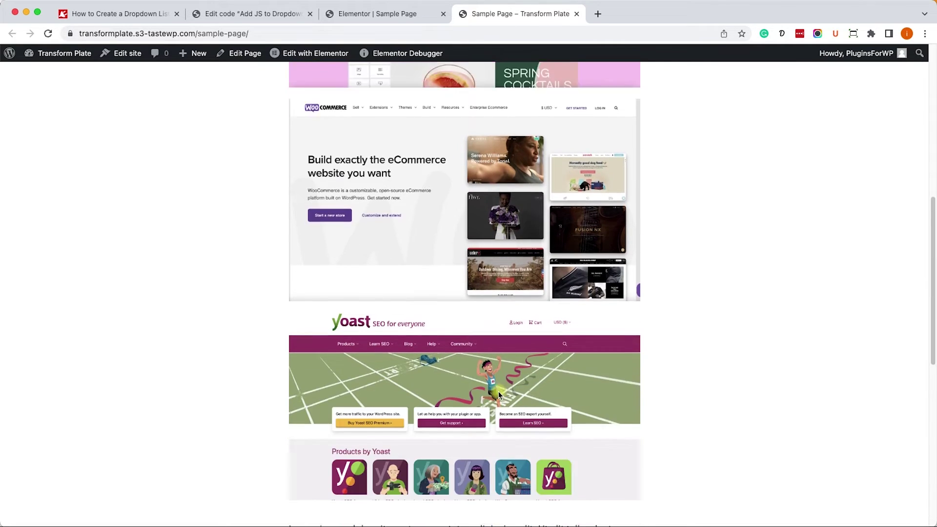
scroll(480, 329, "up", 4)
scroll(478, 302, "up", 3)
scroll(475, 271, "down", 7)
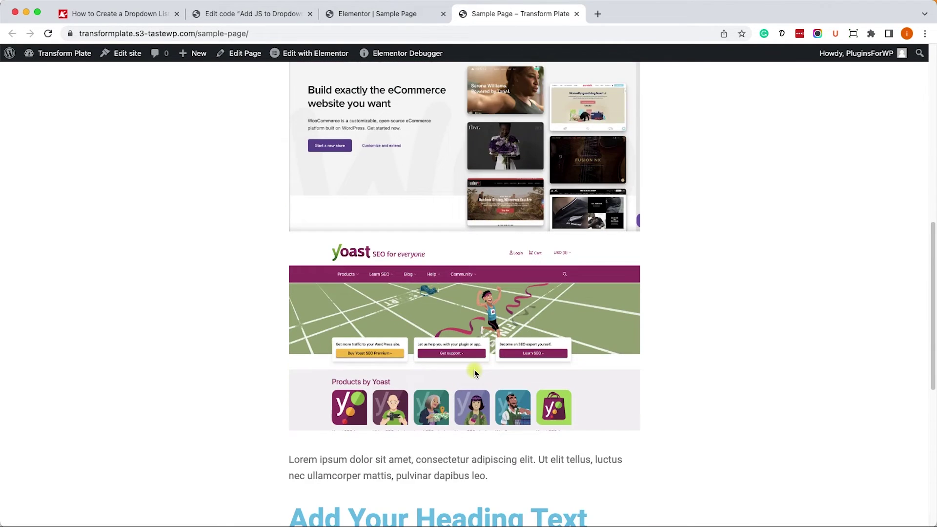
scroll(471, 351, "up", 3)
scroll(471, 351, "up", 8)
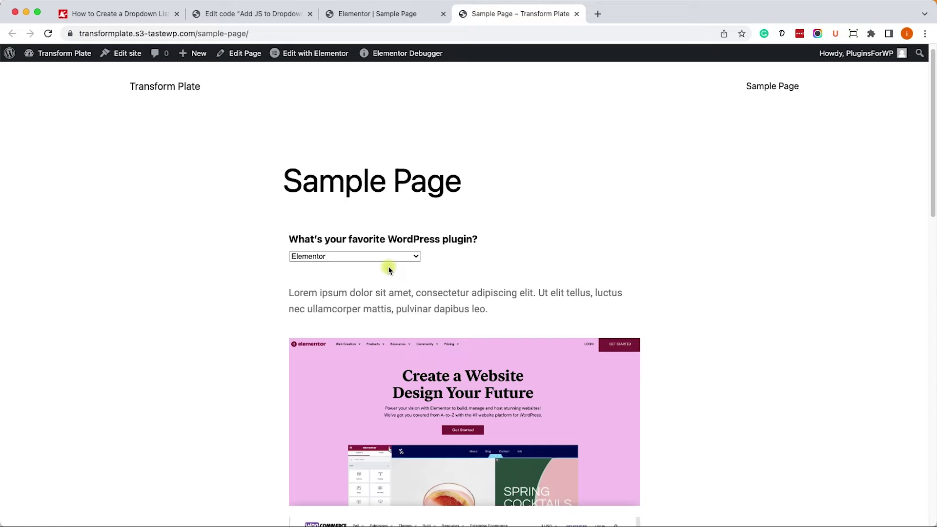
- Copy the tutorial's hideOnPageLoad show-and-hide script from the PluginsForWP article
left_click(142, 14)
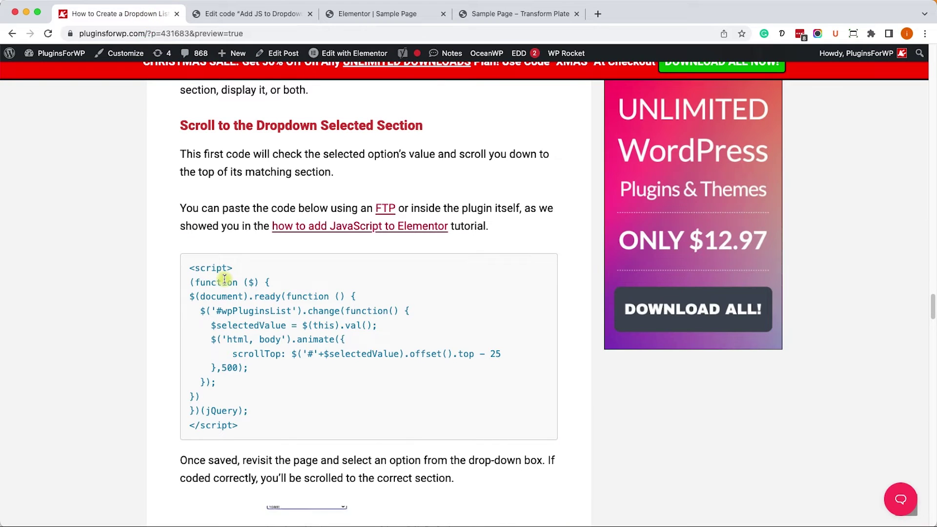
scroll(224, 278, "down", 2)
scroll(225, 278, "down", 15)
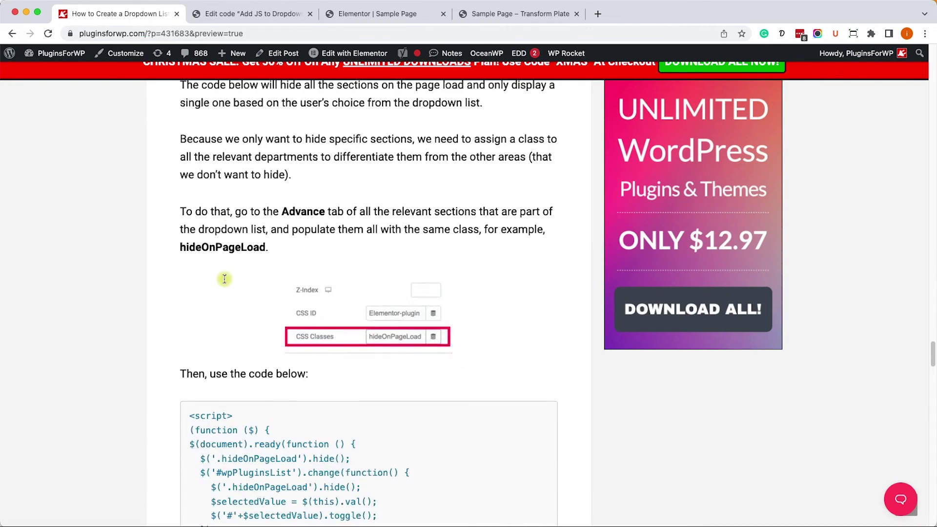
scroll(224, 279, "down", 2)
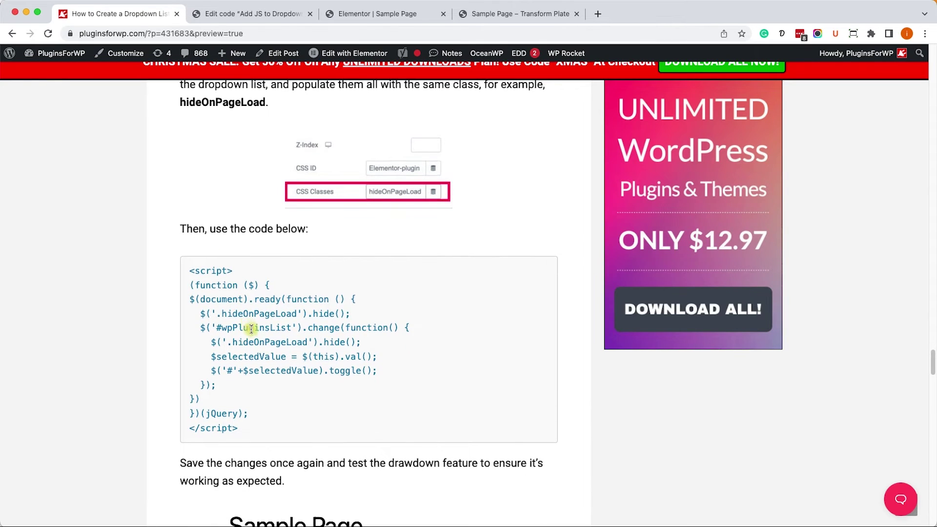
left_click_drag(264, 402, 182, 245)
right_click(206, 251)
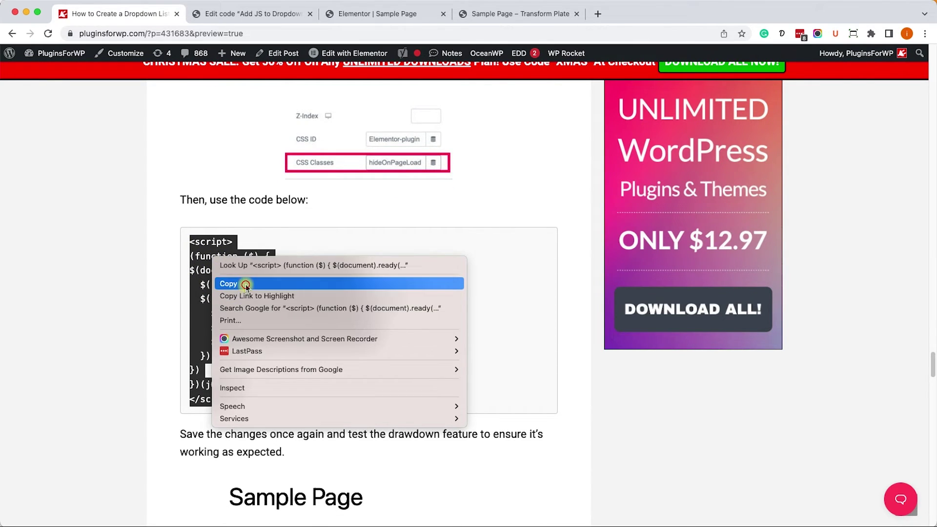
left_click(245, 286)
left_click(234, 179)
- Replace the Add JS to Dropdown menu code with the copied script, update it, and select hideOnPageLoad
left_click(231, 14)
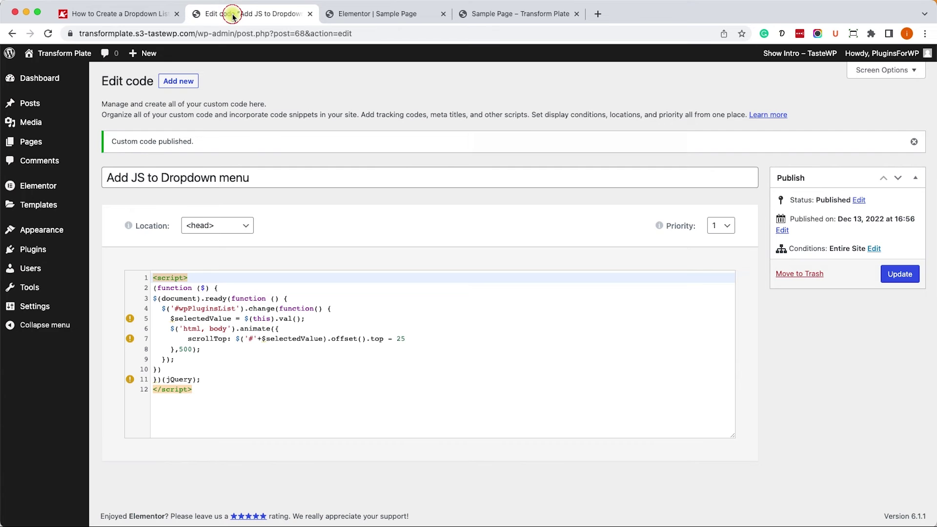
left_click(335, 384)
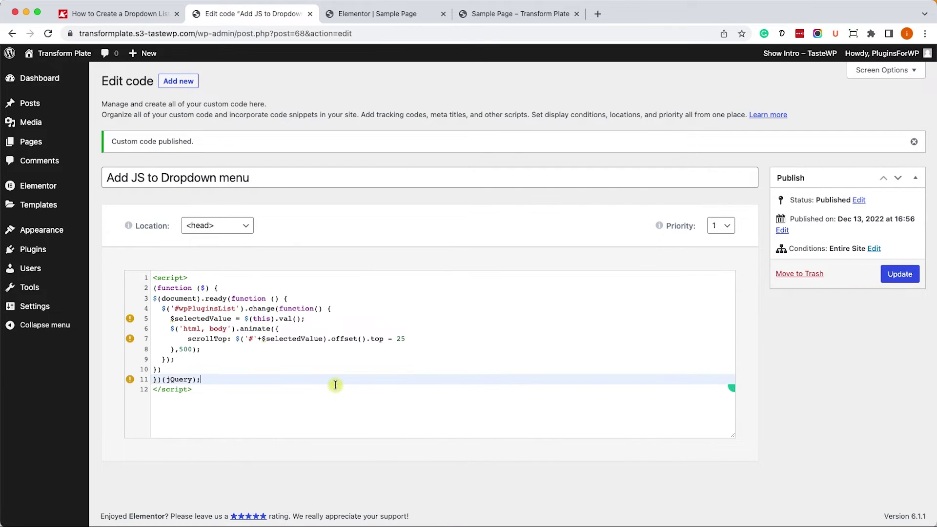
key("super+a")
key("super+v")
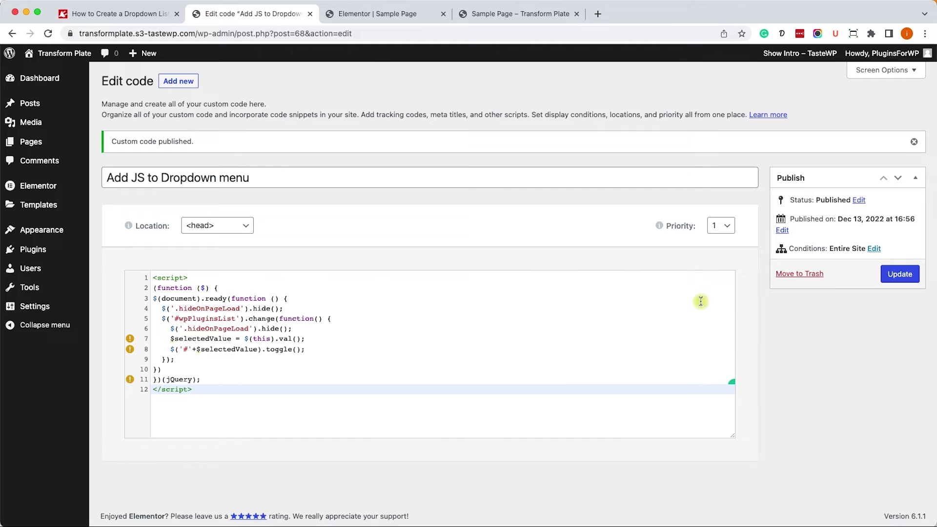
left_click(898, 274)
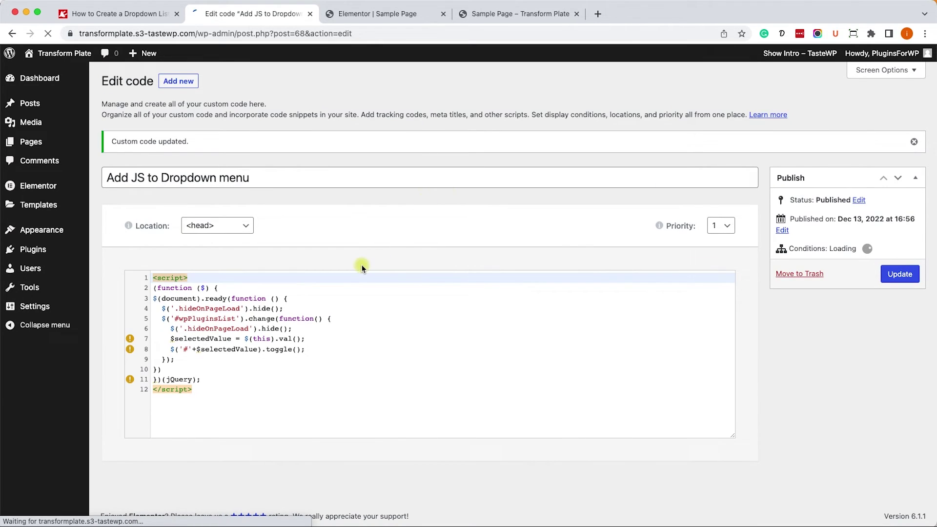
double_click(227, 329)
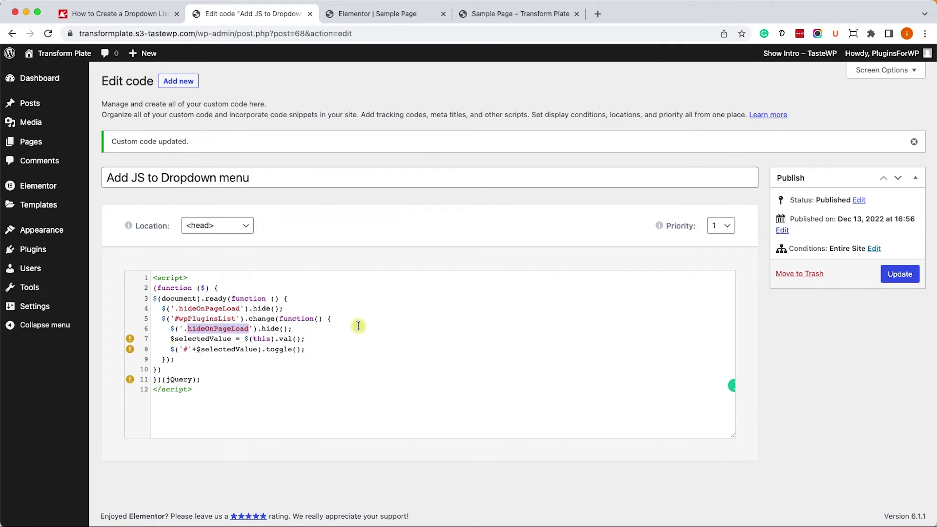
- Give the Elementor image the CSS class hideOnPageLoad in the Sample Page editor
left_click(359, 13)
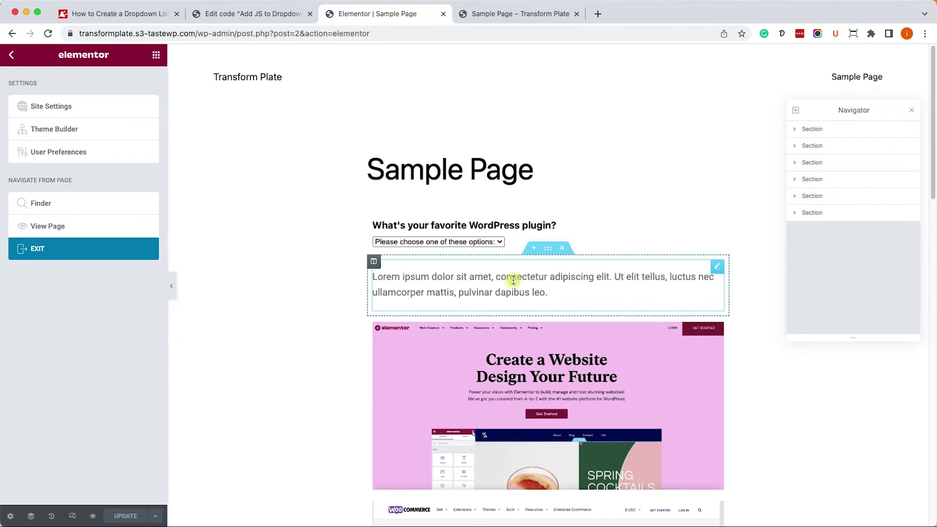
left_click(545, 311)
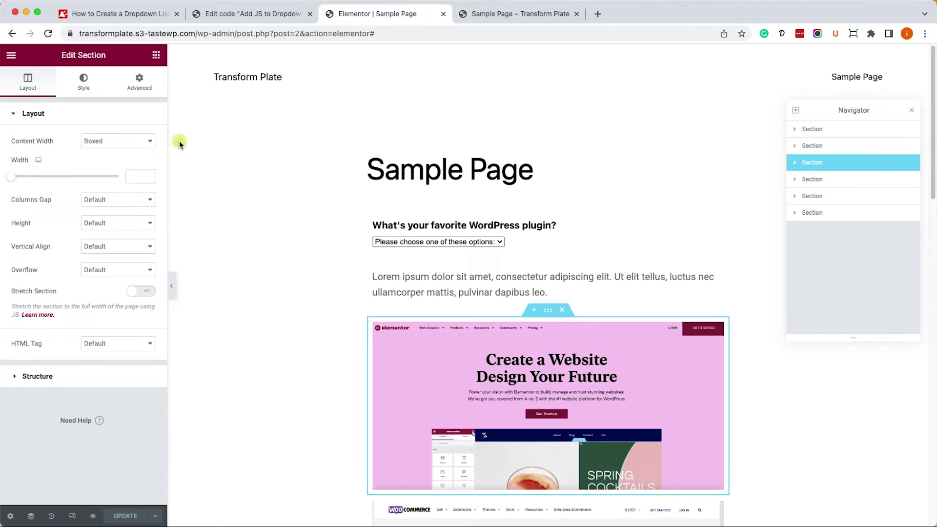
left_click(140, 94)
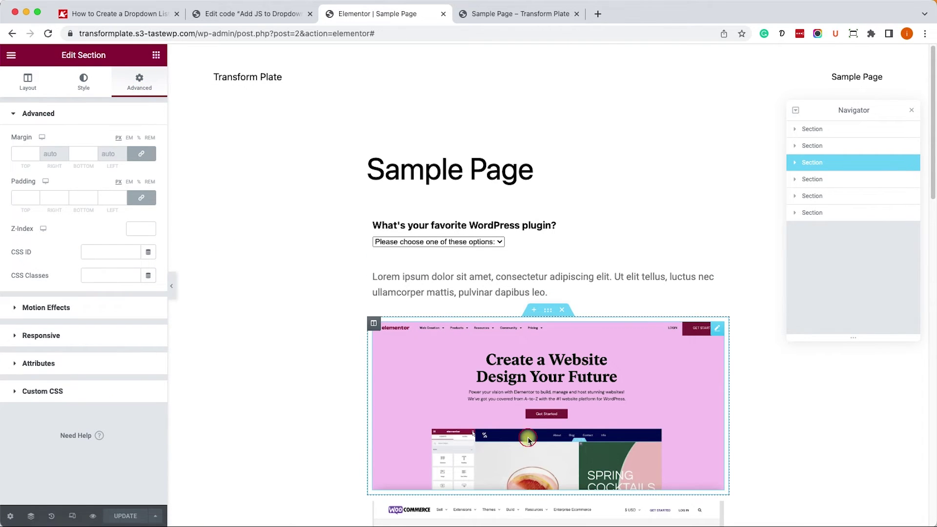
left_click(528, 437)
left_click(146, 90)
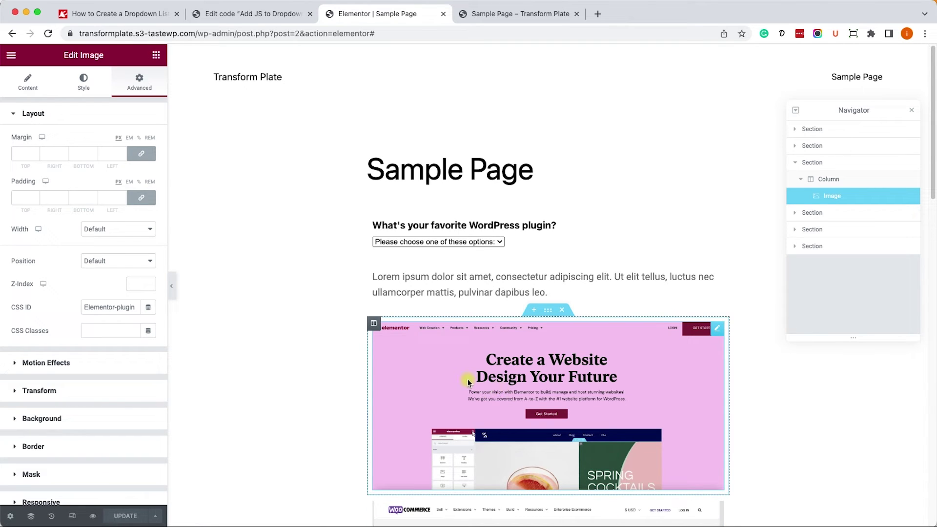
left_click(112, 331)
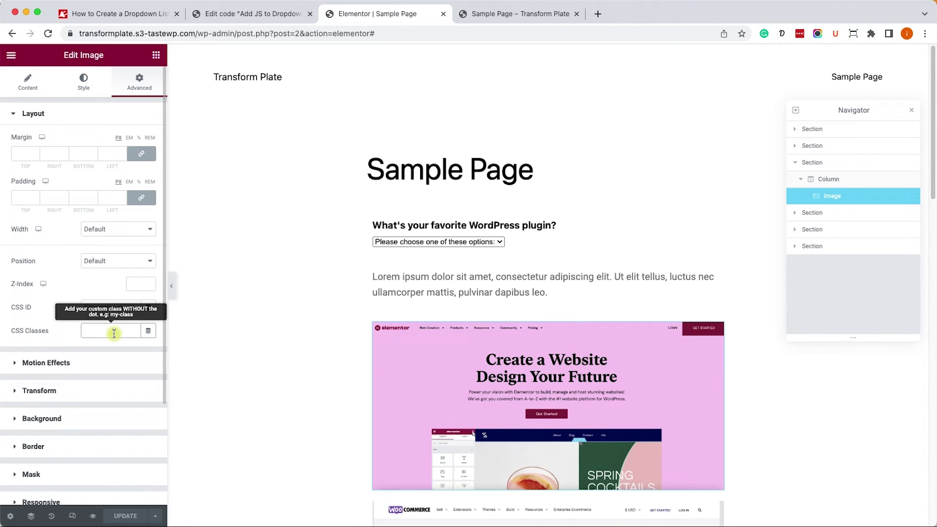
key("super+v")
- Add the hideOnPageLoad CSS class to the WooCommerce section
scroll(725, 414, "down", 5)
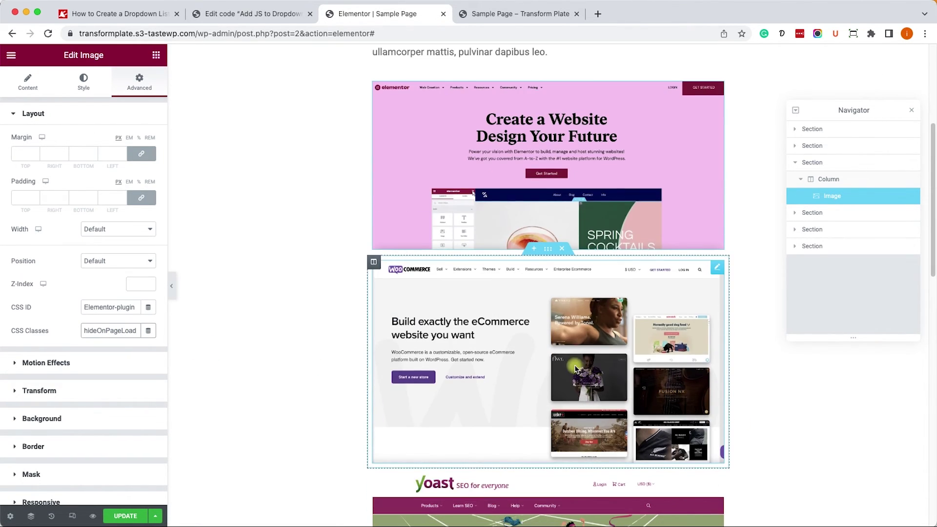
left_click(437, 341)
left_click(153, 86)
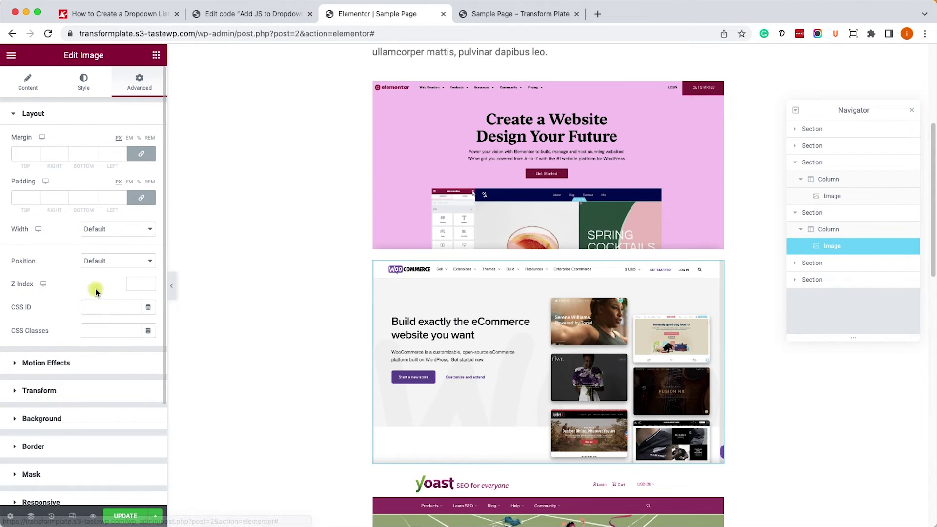
left_click(547, 250)
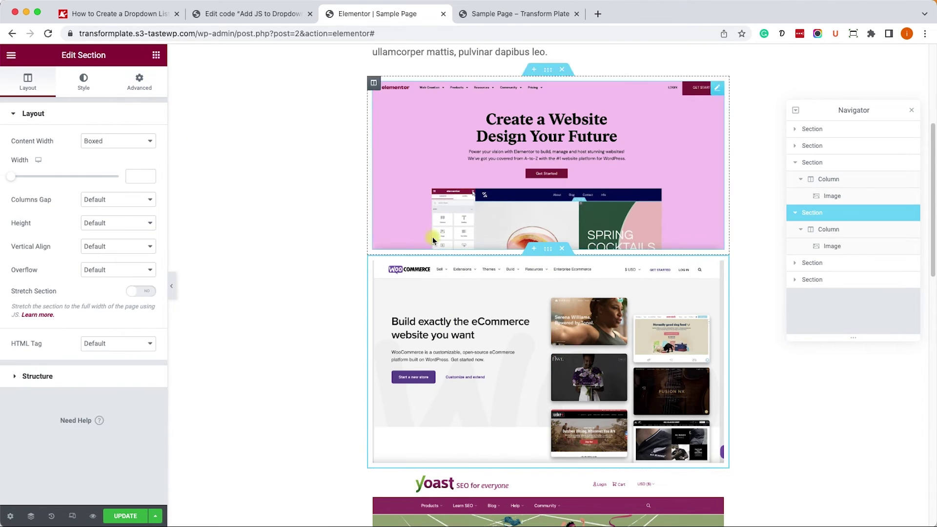
left_click(143, 84)
left_click(107, 277)
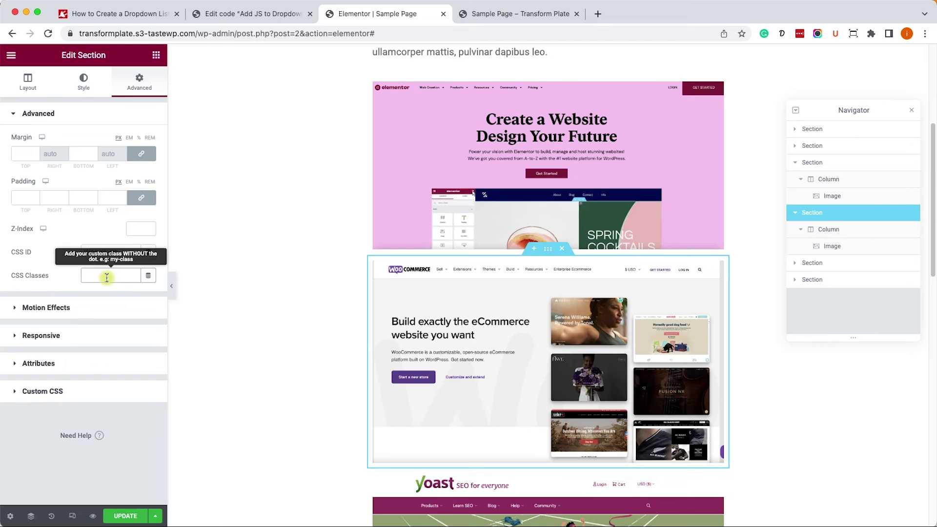
key("super+v")
- Add hideOnPageLoad to the Yoast section's CSS classes and update the page
scroll(505, 414, "down", 5)
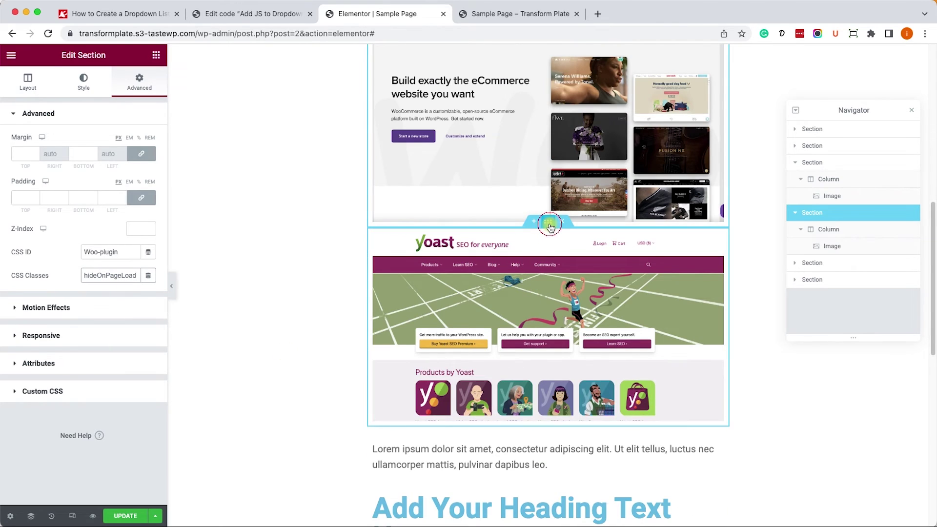
left_click(550, 227)
left_click(139, 82)
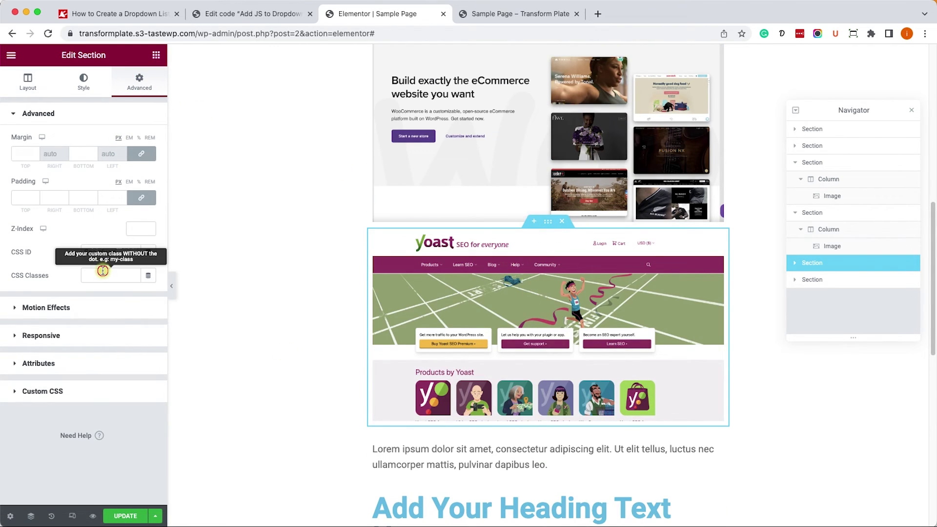
key("super+v")
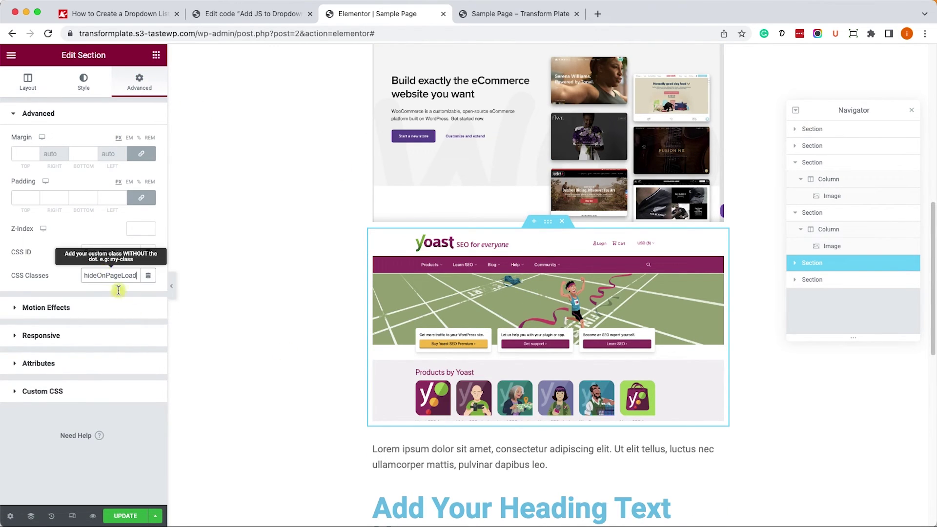
left_click(140, 519)
- Reload the live Sample Page and pick Elementor, confirming only its image appears
left_click(498, 14)
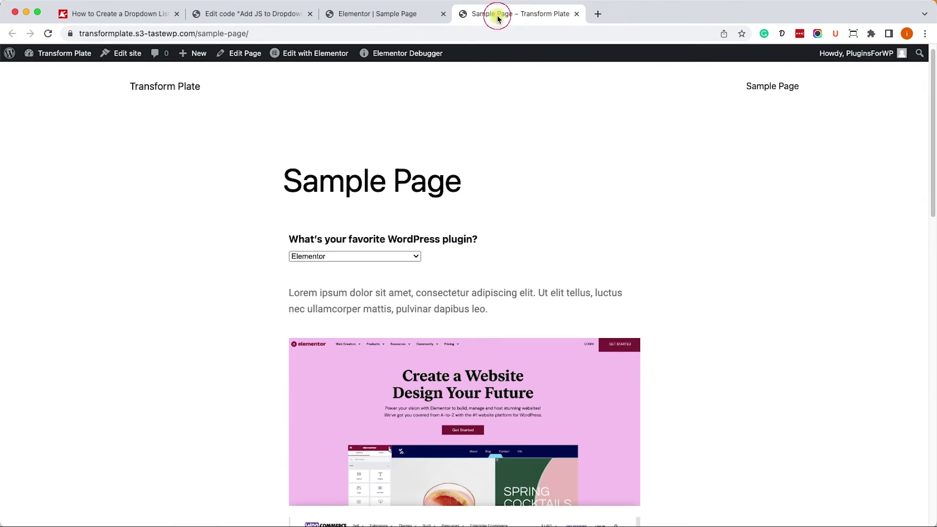
left_click(48, 33)
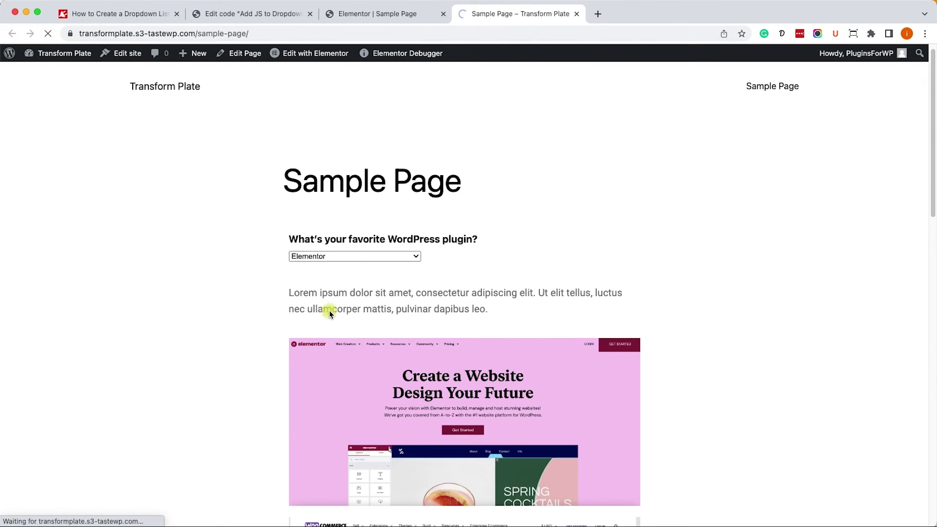
left_click(382, 256)
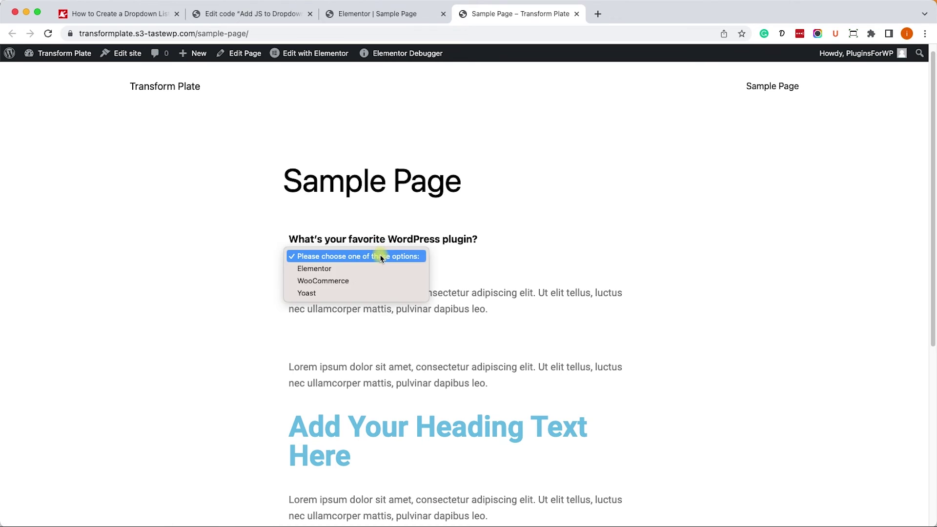
left_click(365, 269)
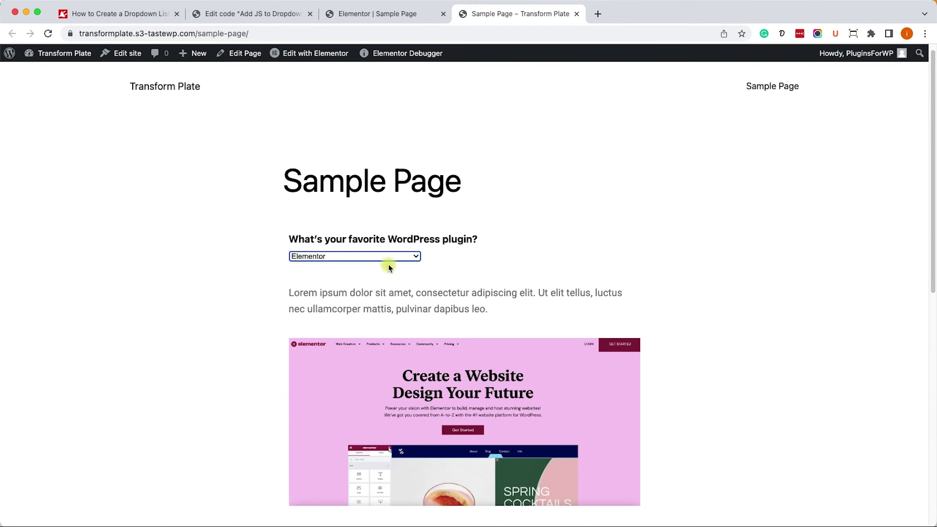
- Pick WooCommerce, then Yoast, confirming each shows only its own section
left_click(385, 258)
left_click(382, 267)
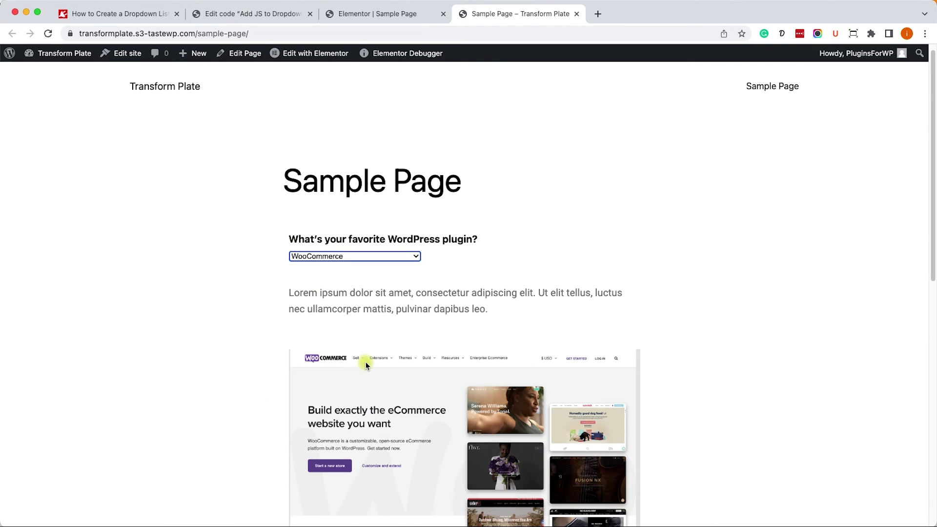
left_click(401, 256)
left_click(386, 267)
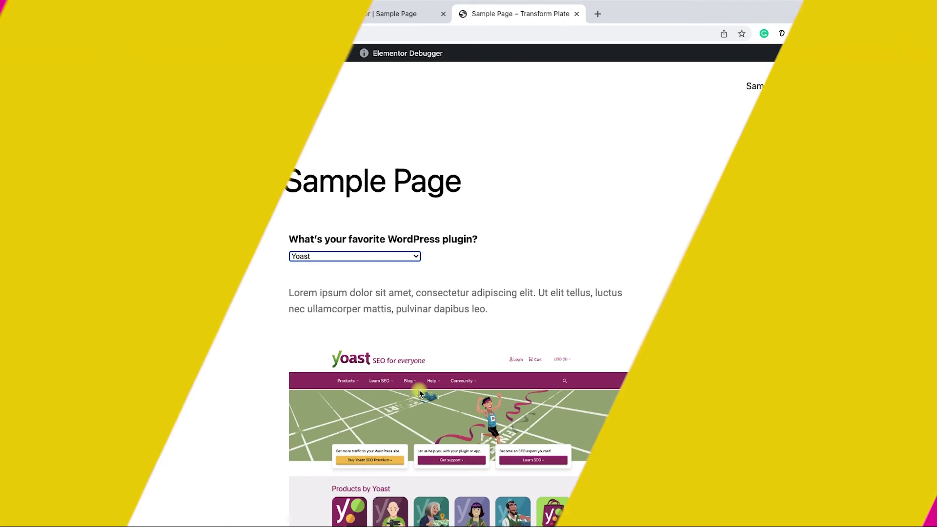